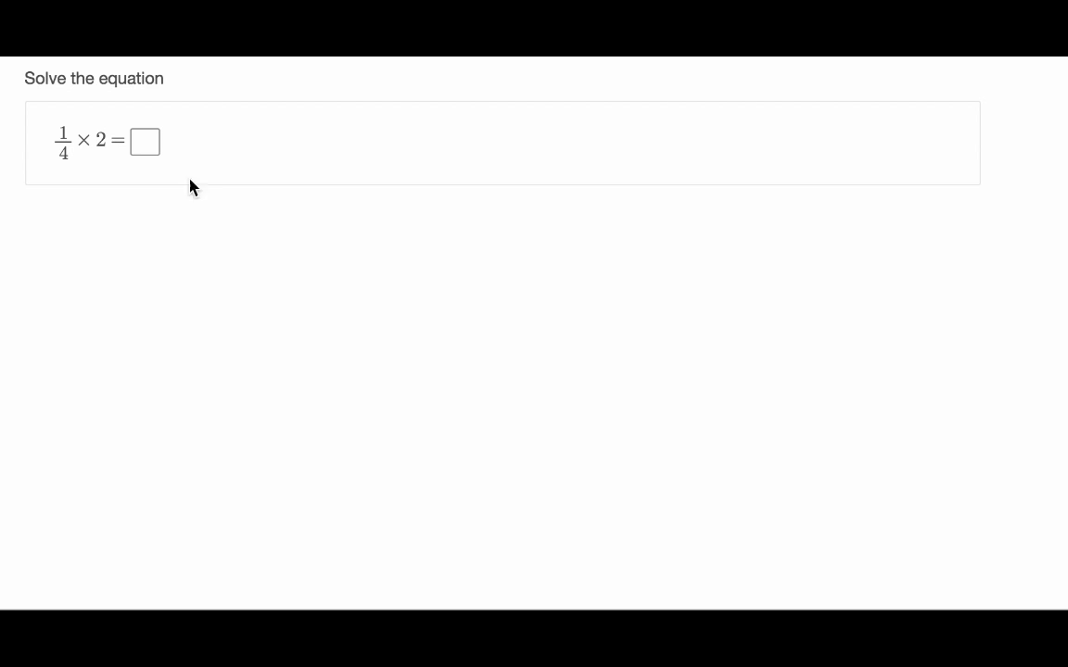
# Answer the 1/4 × 2 preview question with 0.5 and submit it for checking
pyautogui.click(141, 141)
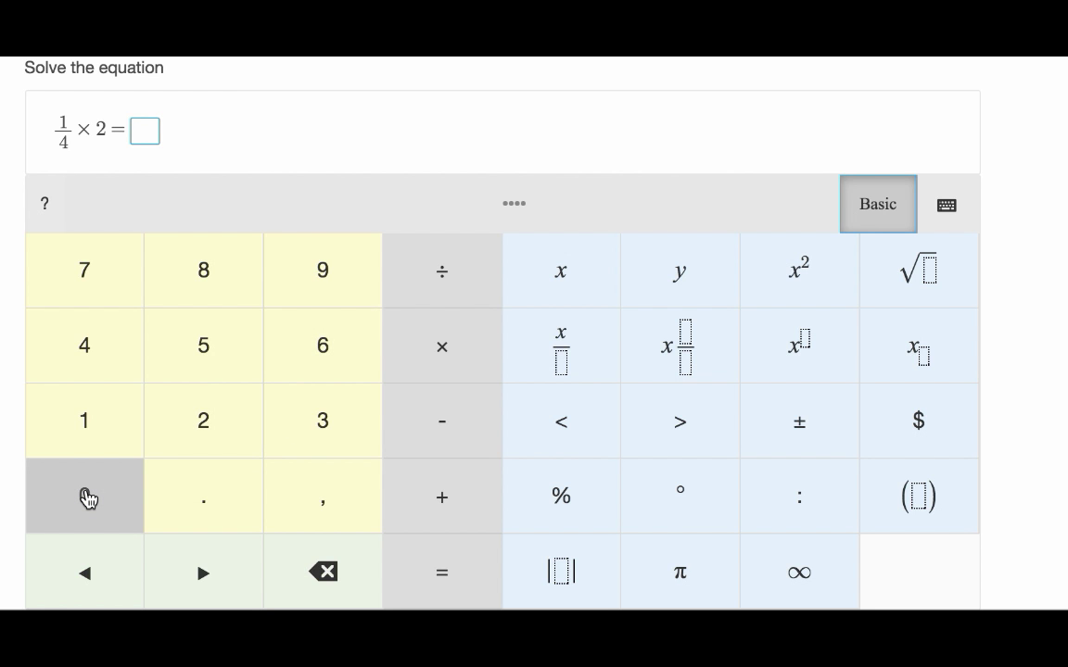
pyautogui.click(90, 499)
pyautogui.click(205, 498)
pyautogui.click(212, 354)
pyautogui.press('Return')
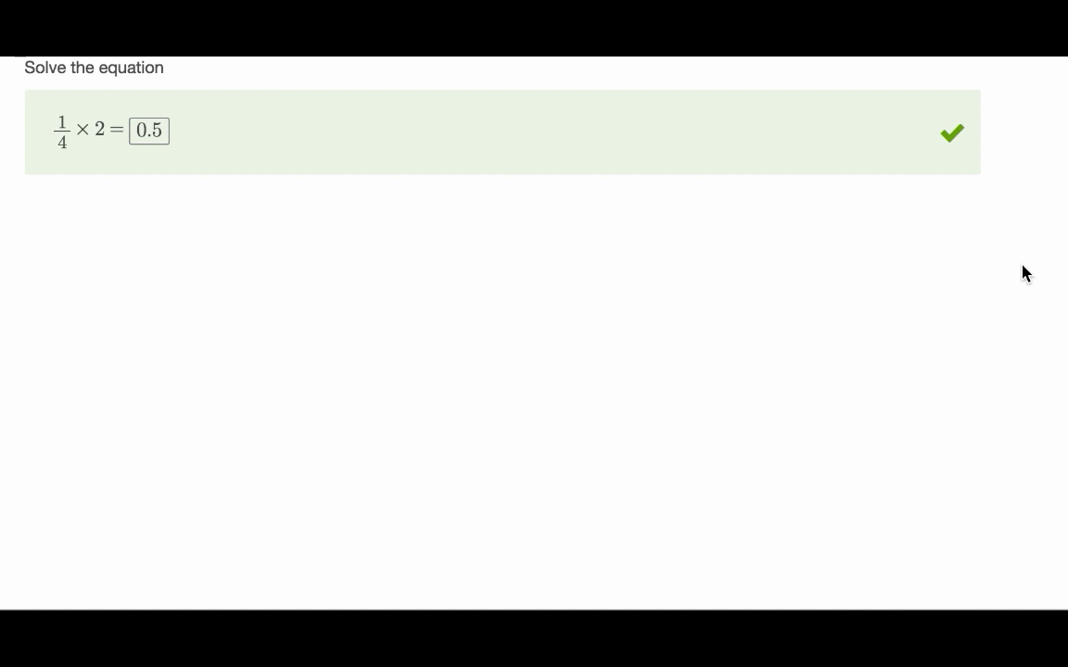
pyautogui.scroll(1, 1026, 275)
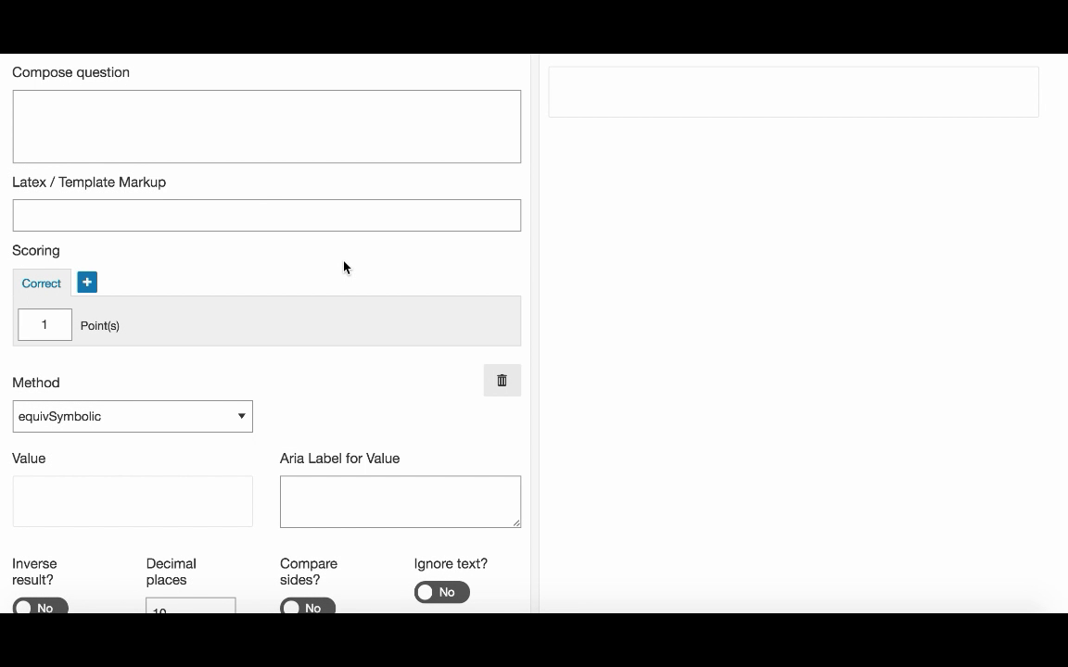
pyautogui.click(162, 214)
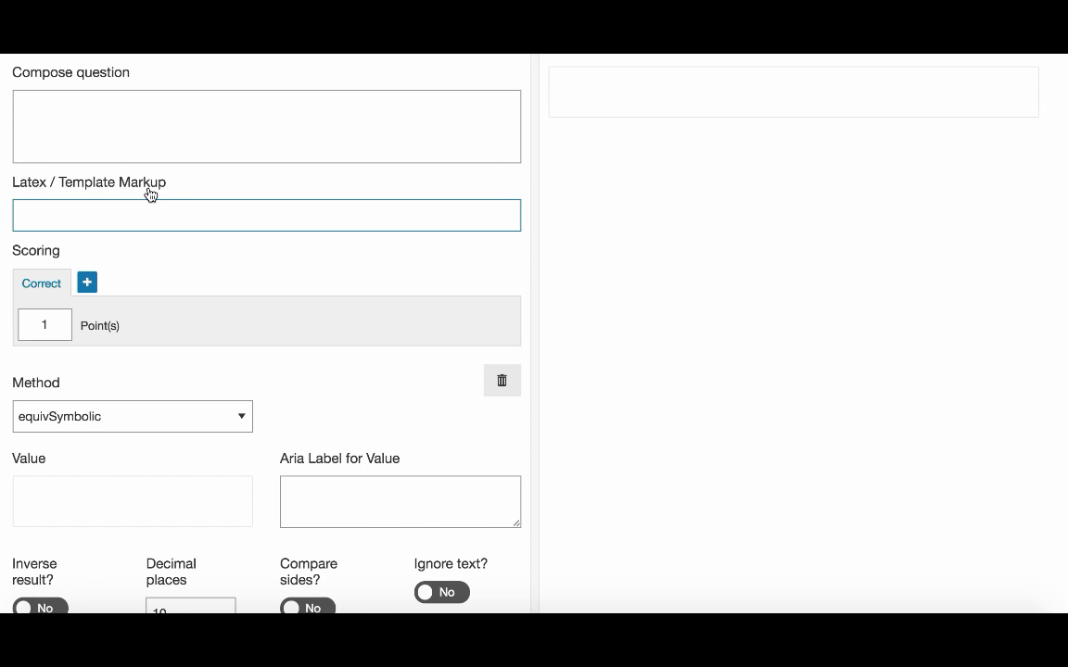
pyautogui.click(176, 257)
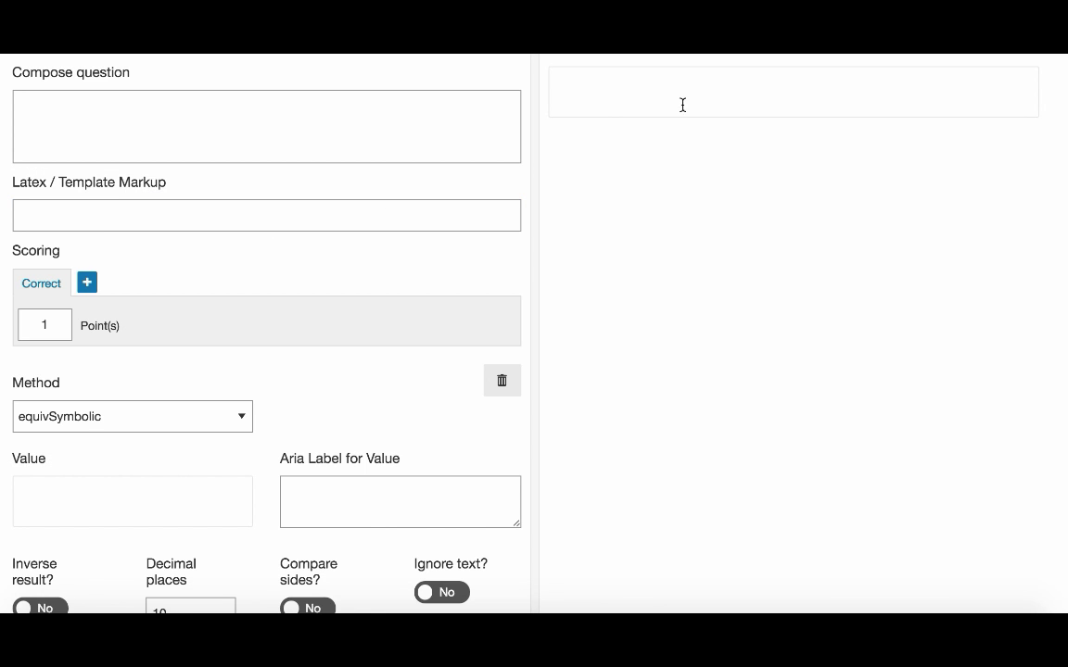
pyautogui.click(607, 98)
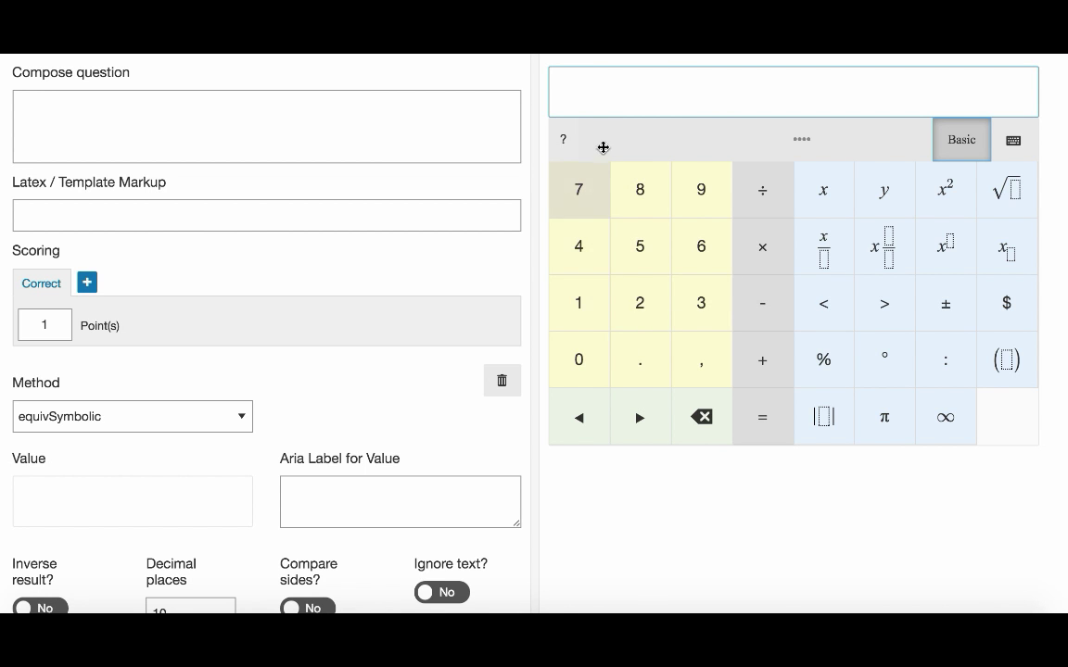
pyautogui.click(457, 185)
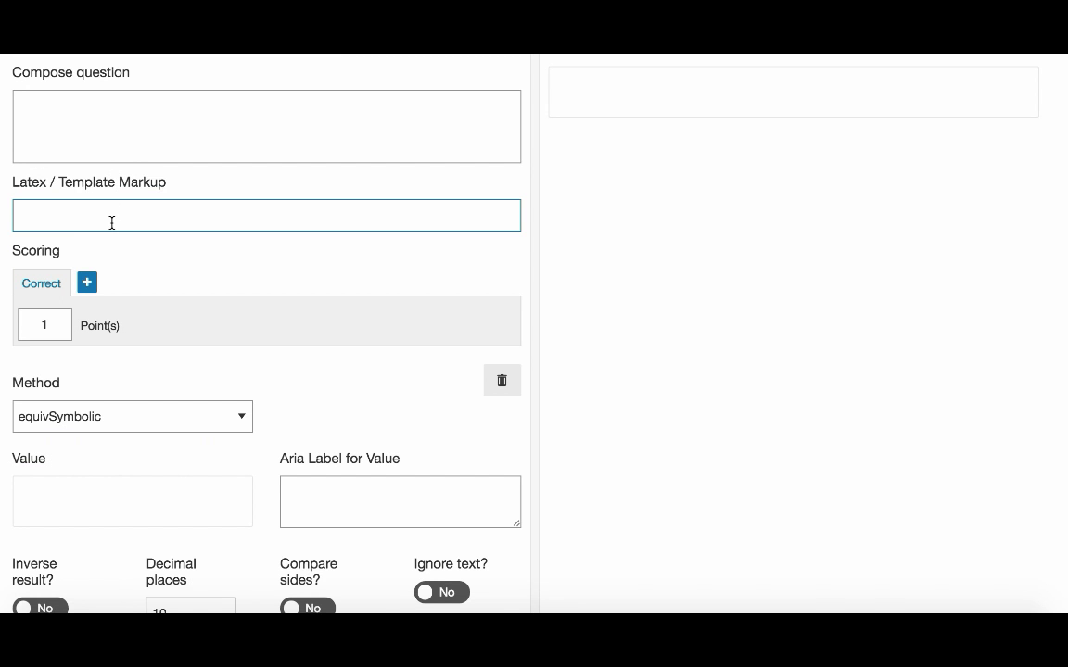
# Type 'Find other expressions that are equal to' into the Compose question box
pyautogui.click(117, 124)
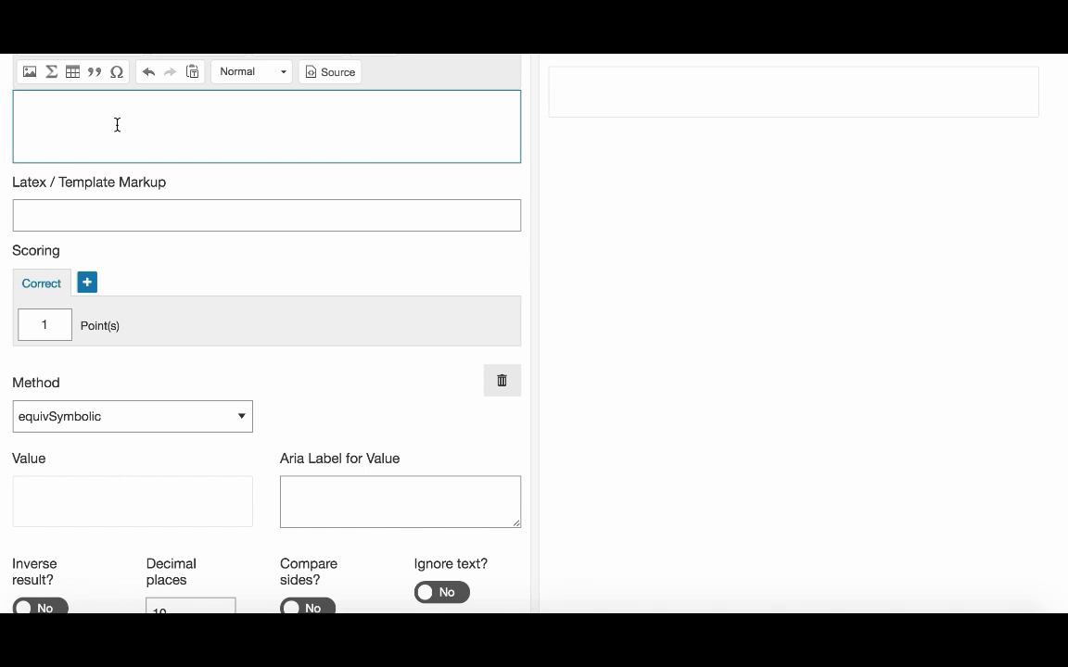
pyautogui.write('Find other')
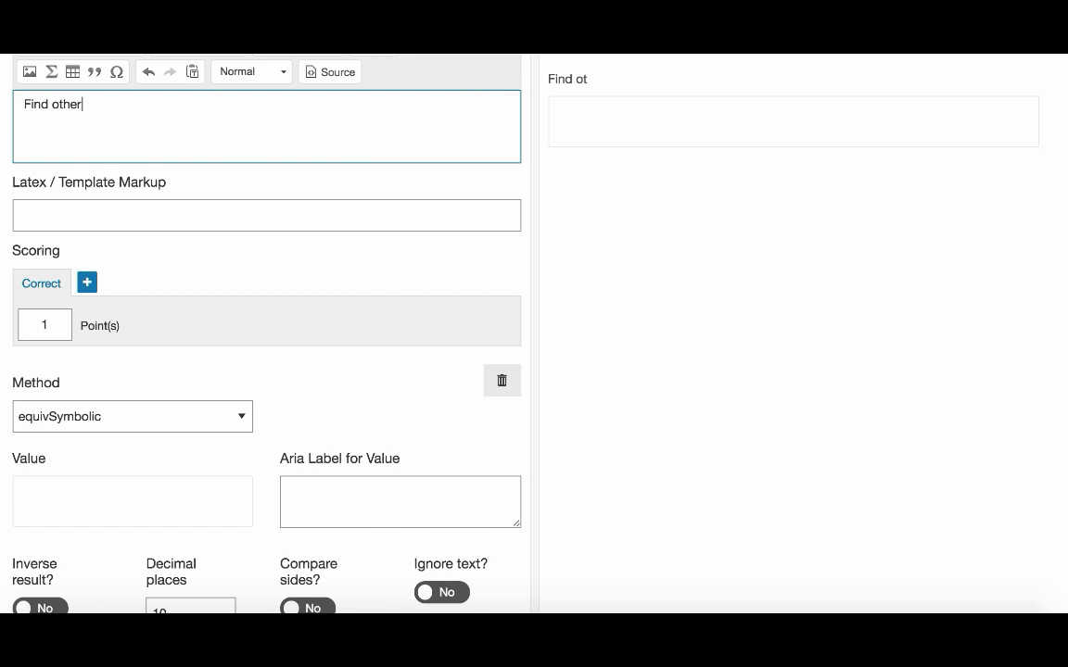
pyautogui.write(' expressions that are e')
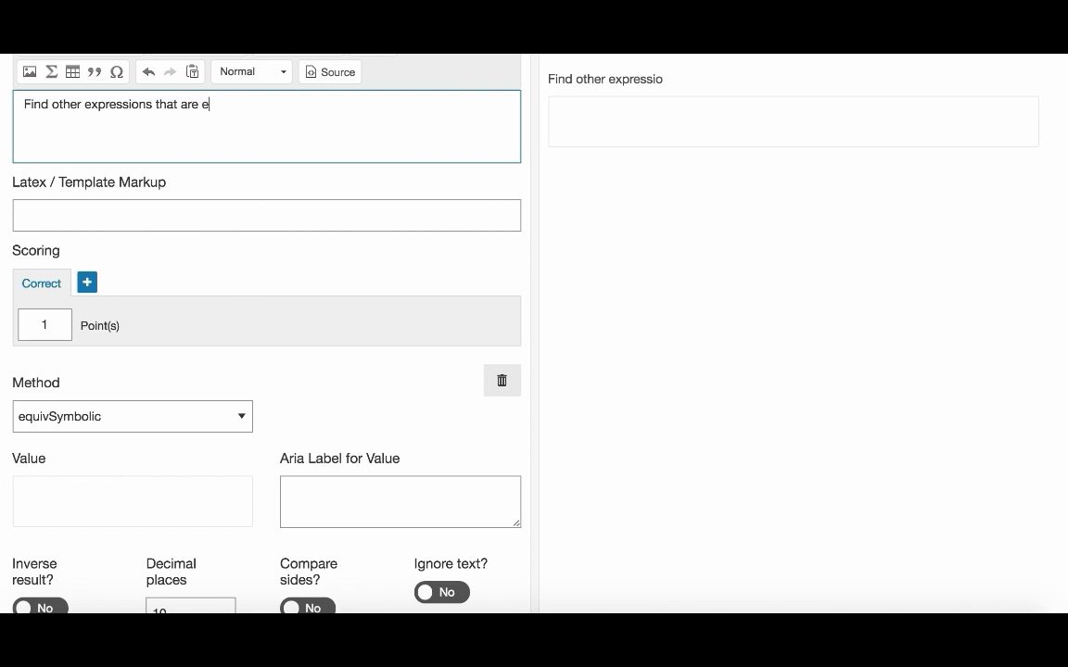
pyautogui.write('qual to')
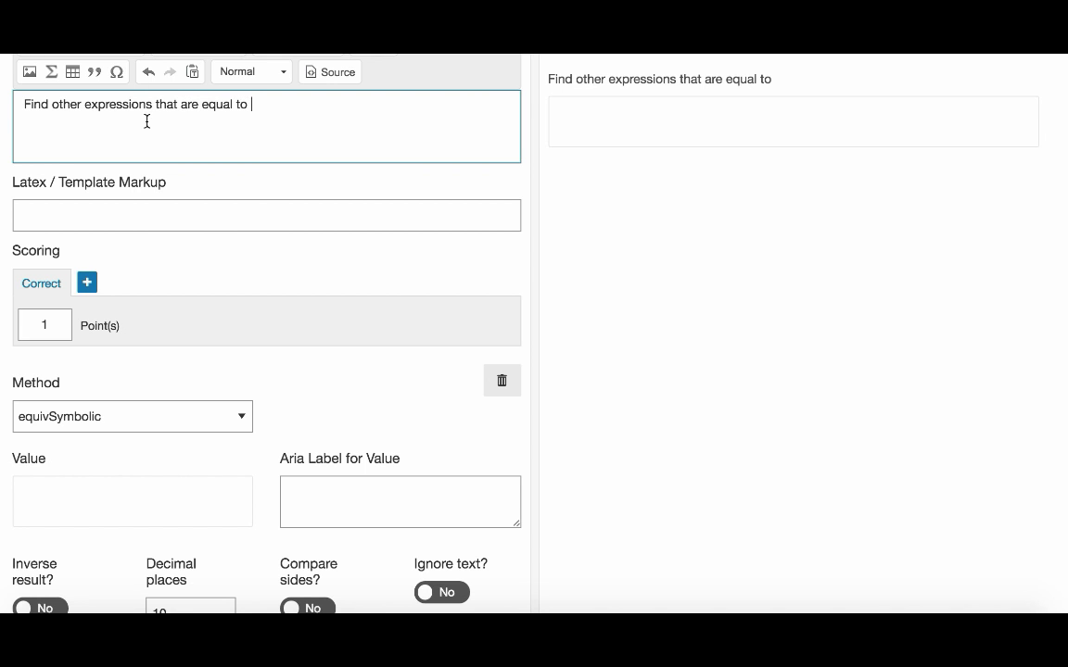
pyautogui.scroll(1, 146, 121)
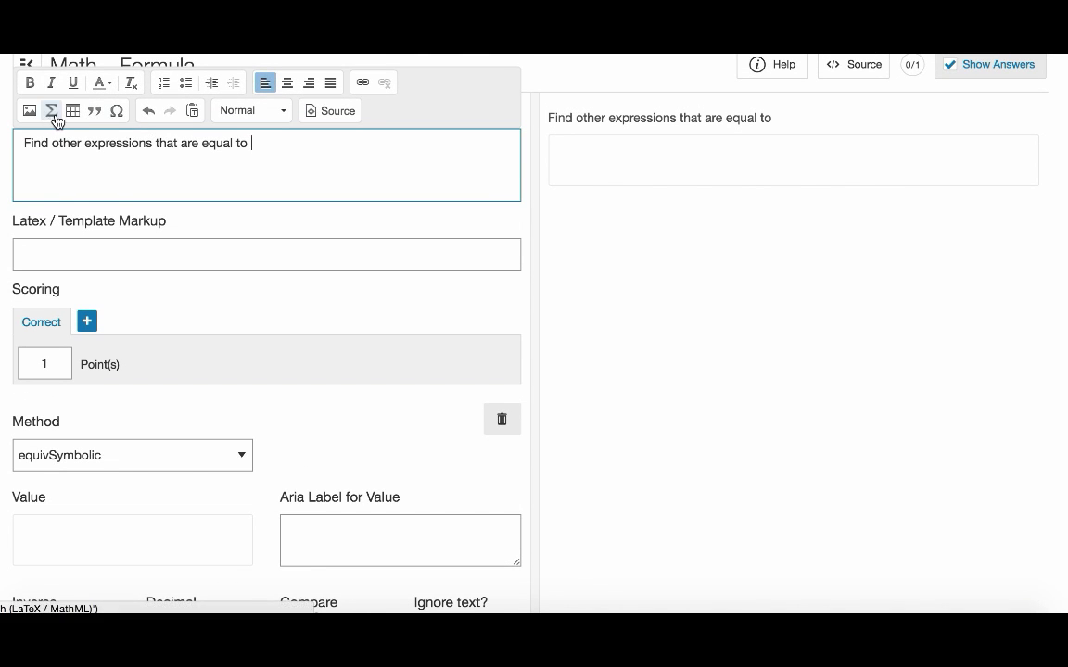
# In the Edit Math dialog, enter the first factor (x−1)
pyautogui.click(55, 113)
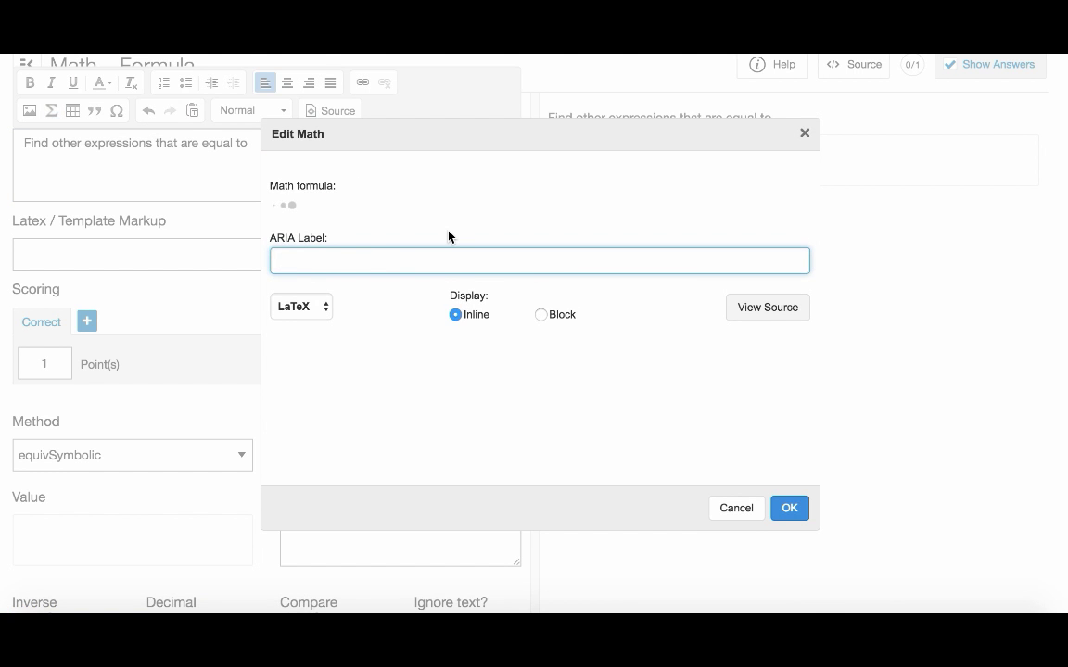
pyautogui.scroll(1, 449, 239)
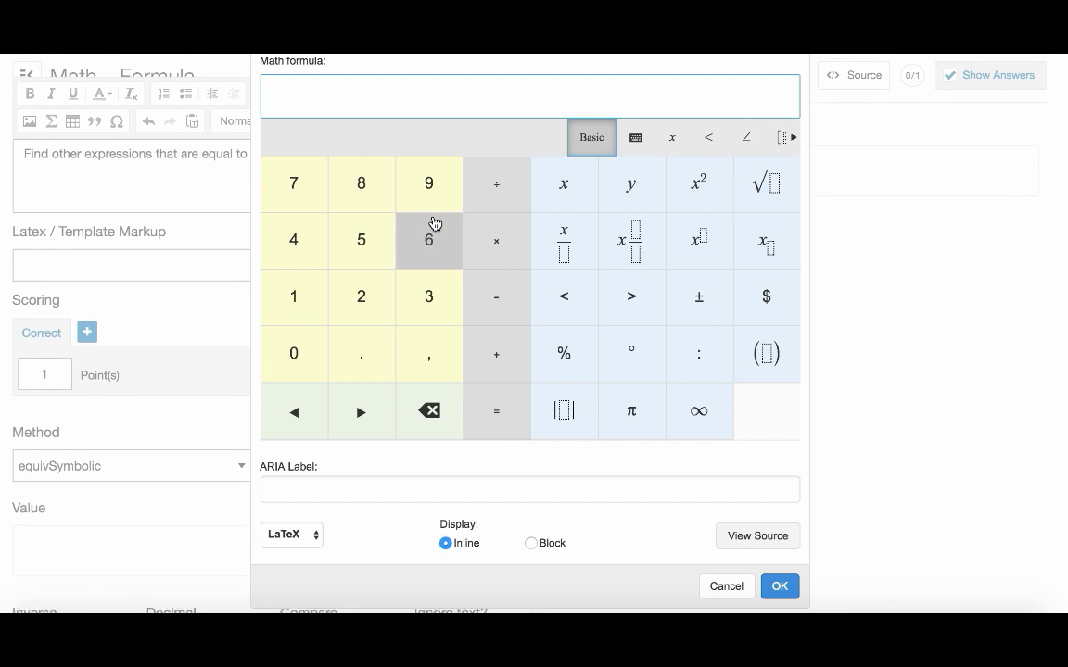
pyautogui.click(638, 138)
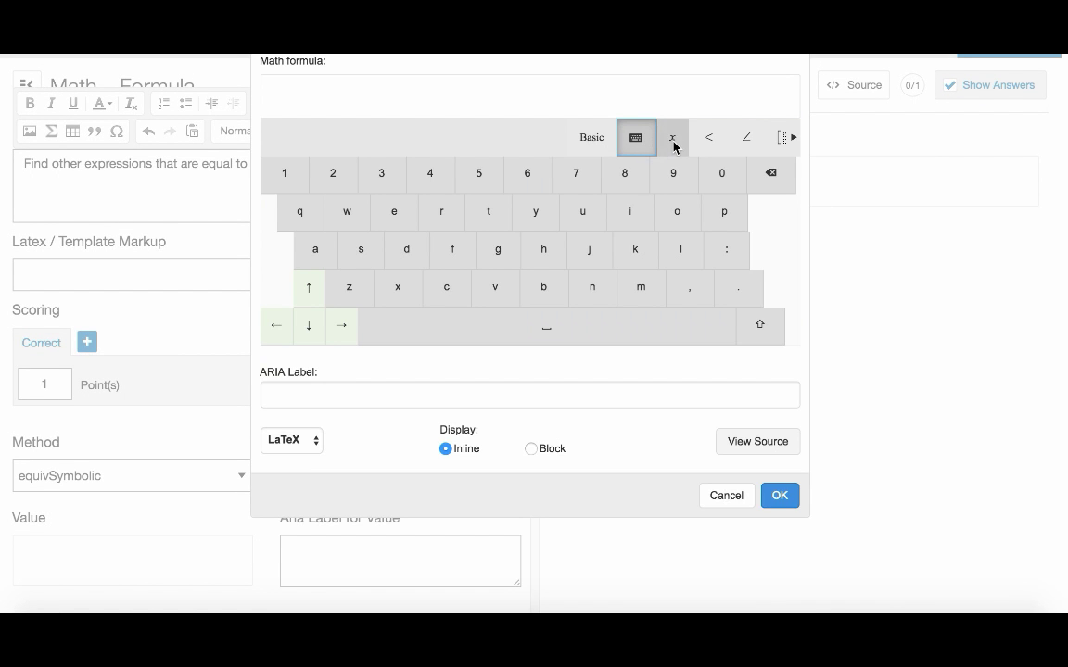
pyautogui.click(591, 137)
pyautogui.click(408, 104)
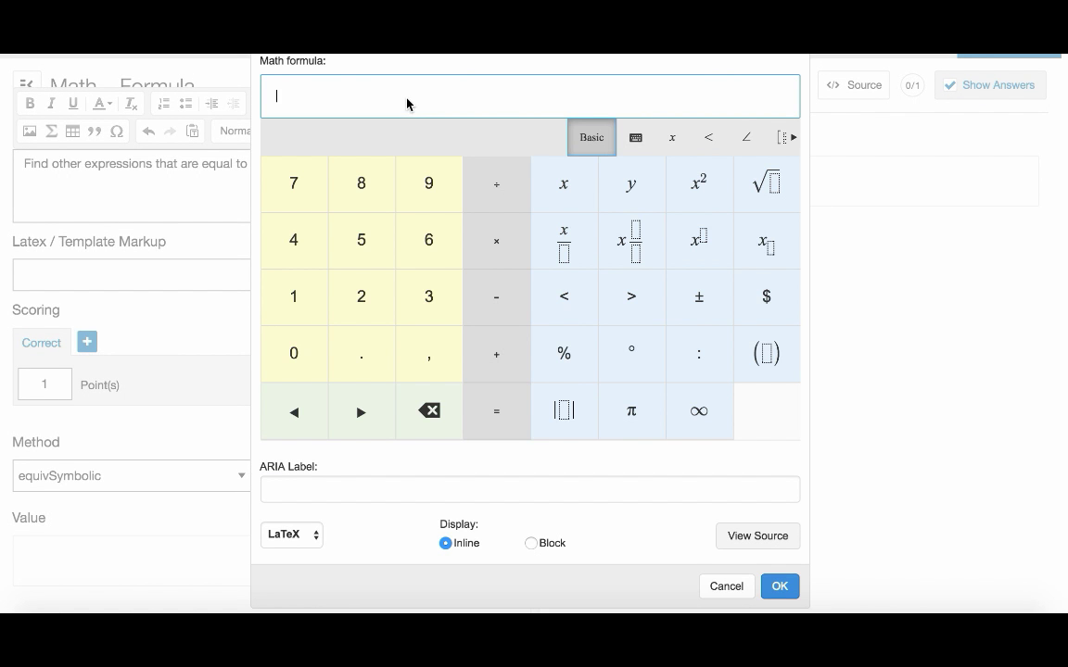
pyautogui.click(767, 354)
pyautogui.click(563, 186)
pyautogui.click(496, 298)
pyautogui.click(313, 305)
# Add the second factor (x+3) and insert (x−1)(x+3) into the question
pyautogui.click(755, 357)
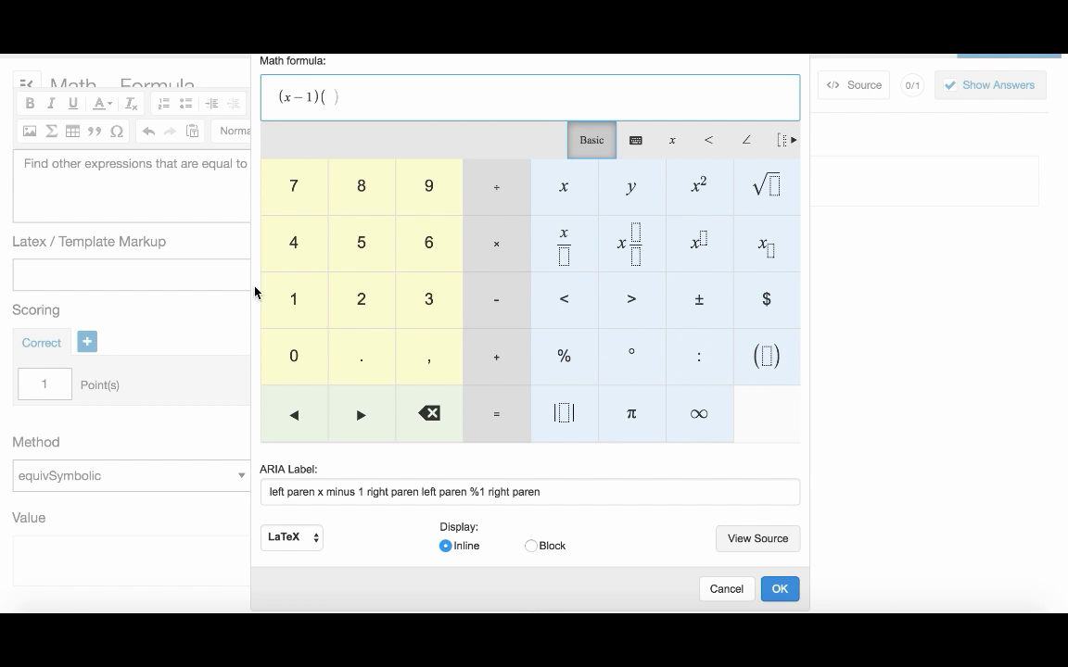
pyautogui.click(590, 187)
pyautogui.click(484, 186)
pyautogui.press('BackSpace')
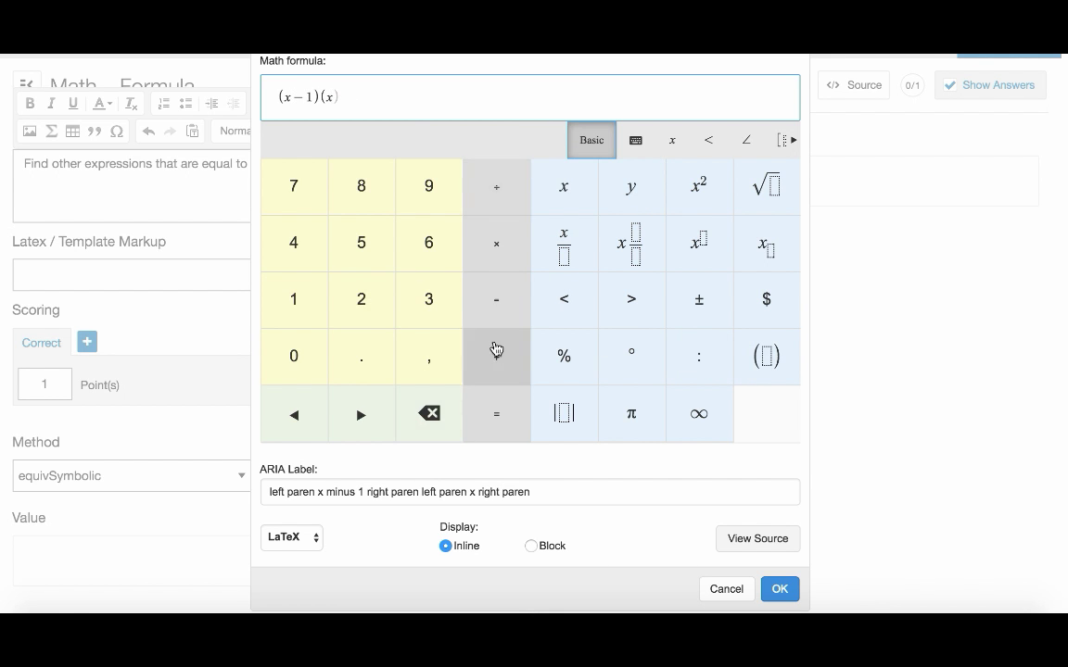
pyautogui.click(495, 353)
pyautogui.click(430, 301)
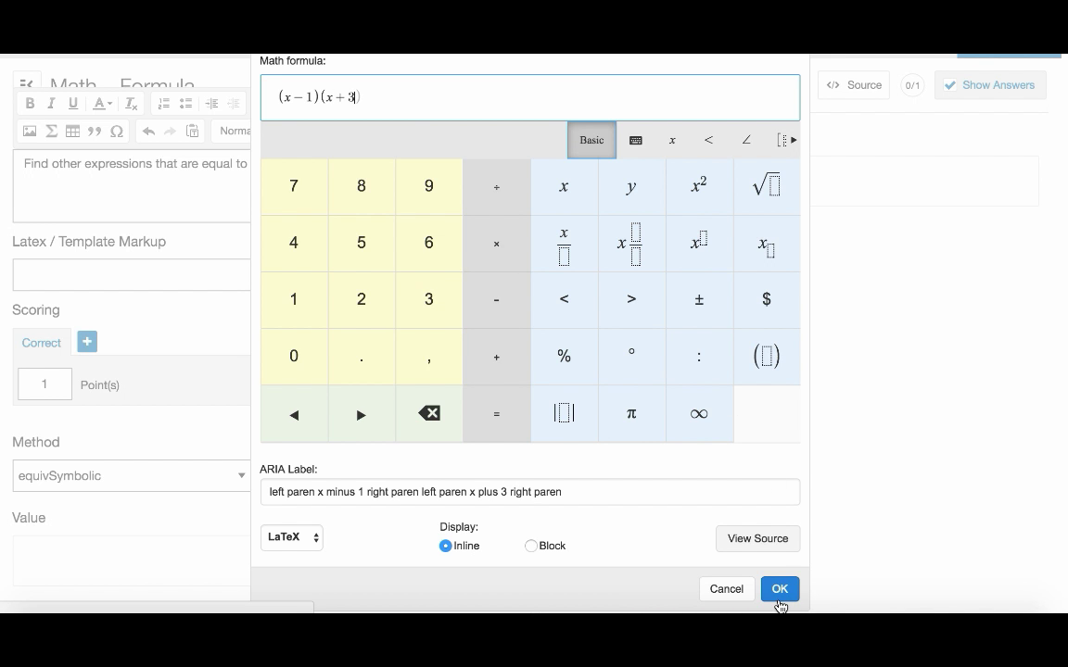
pyautogui.click(779, 590)
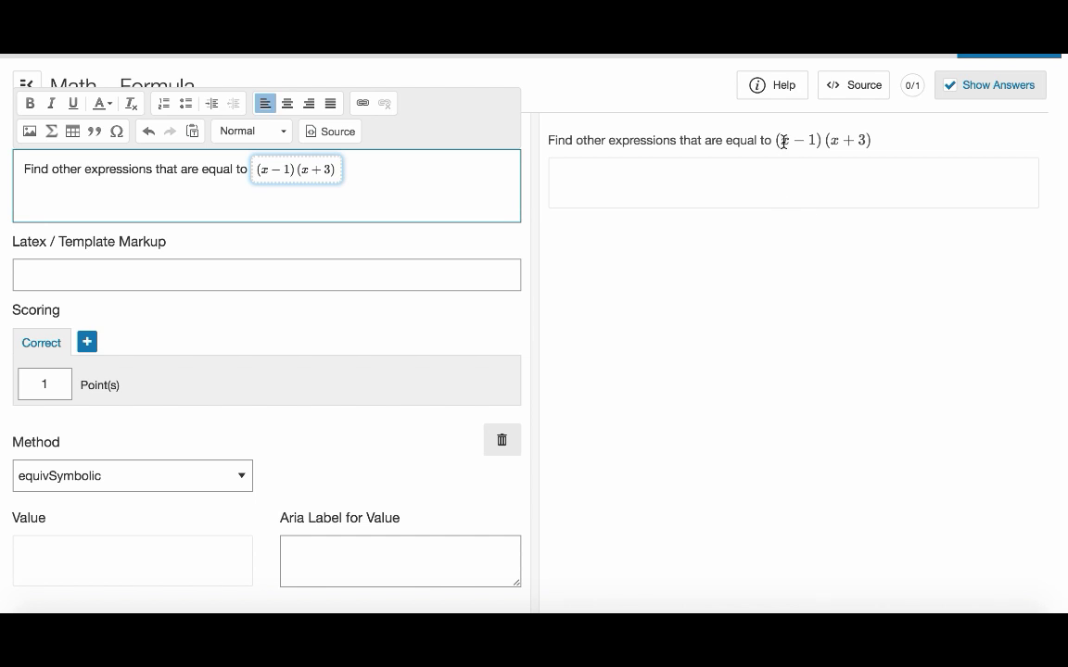
pyautogui.click(887, 148)
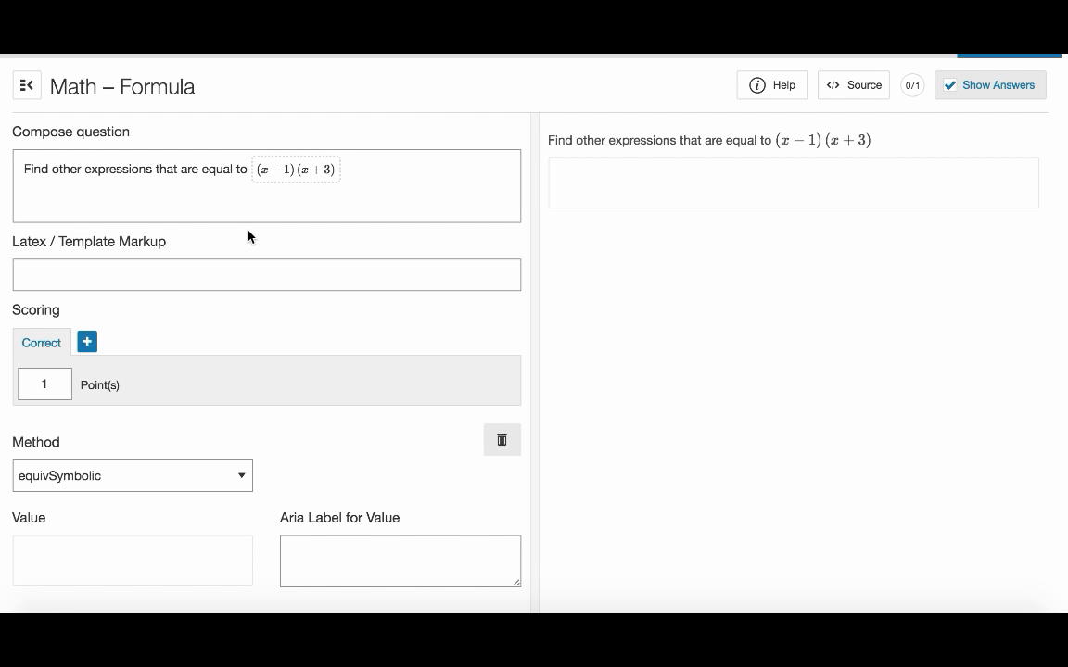
pyautogui.scroll(-1, 251, 238)
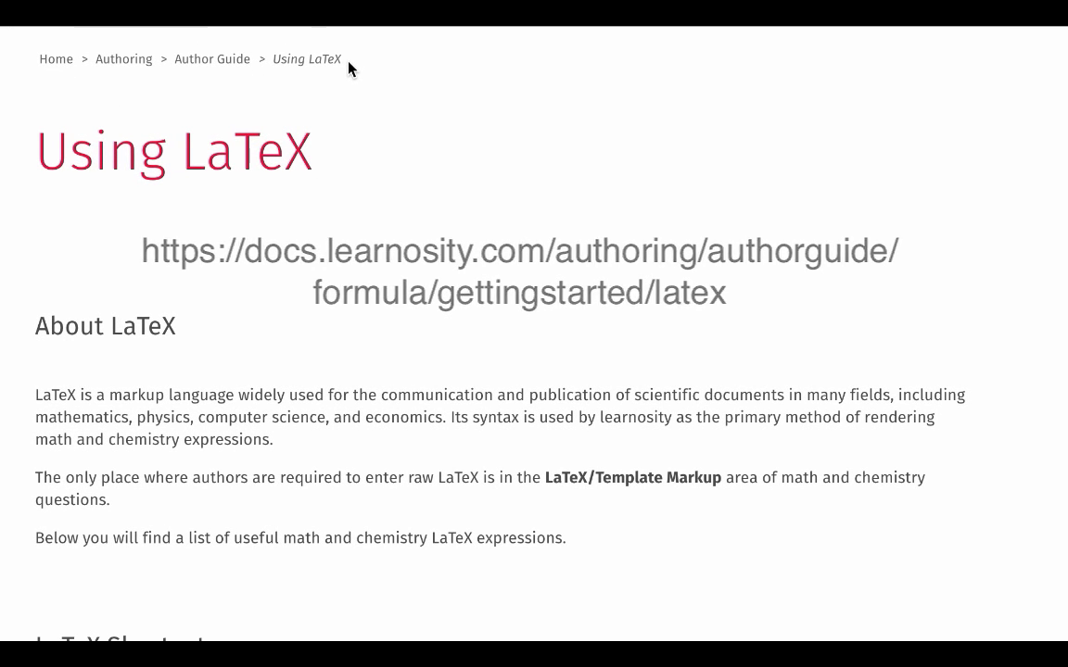
# Scroll down the Using LaTeX guide to the LaTeX Shortcuts table
pyautogui.scroll(-3, 348, 68)
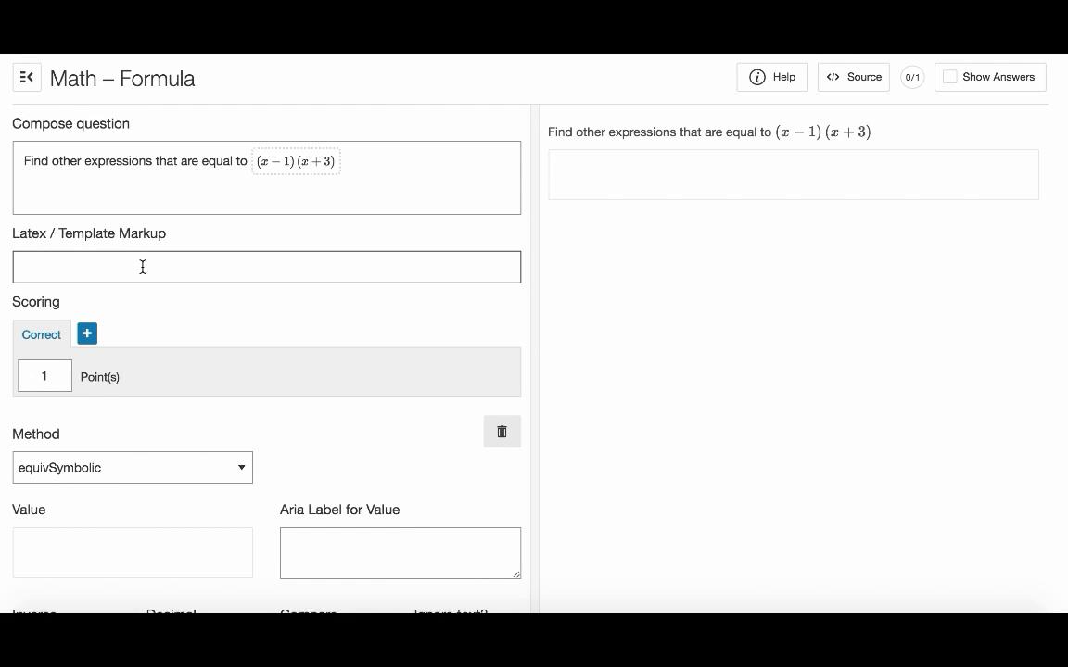
# Enter \frac{1}{4}\times2={{response}} as the Latex / Template Markup
pyautogui.click(143, 267)
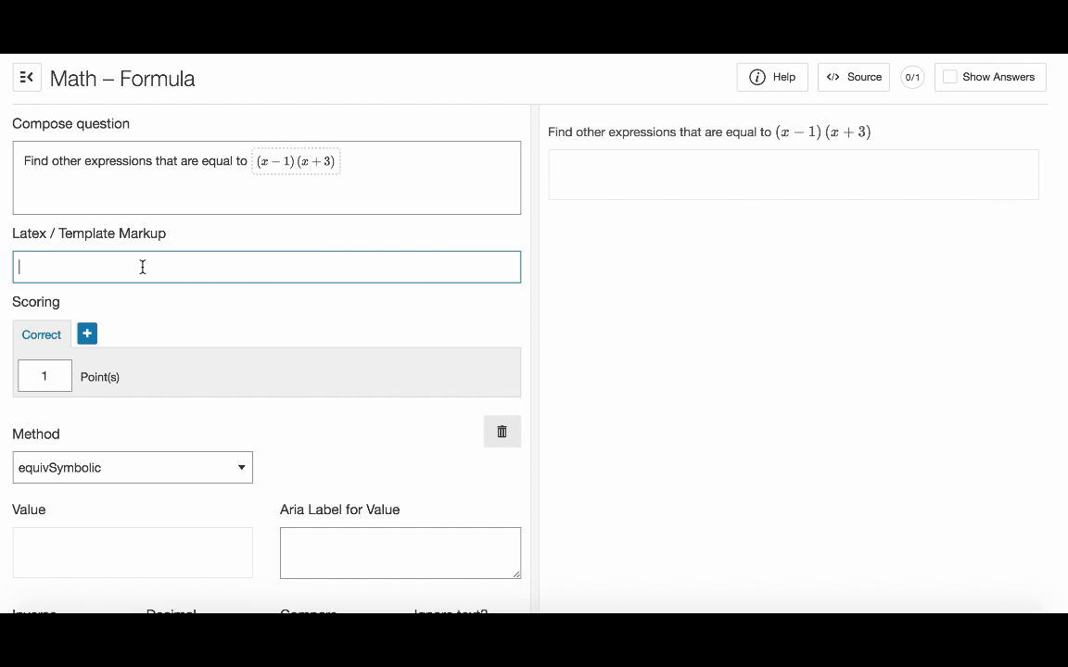
pyautogui.write('\\fra')
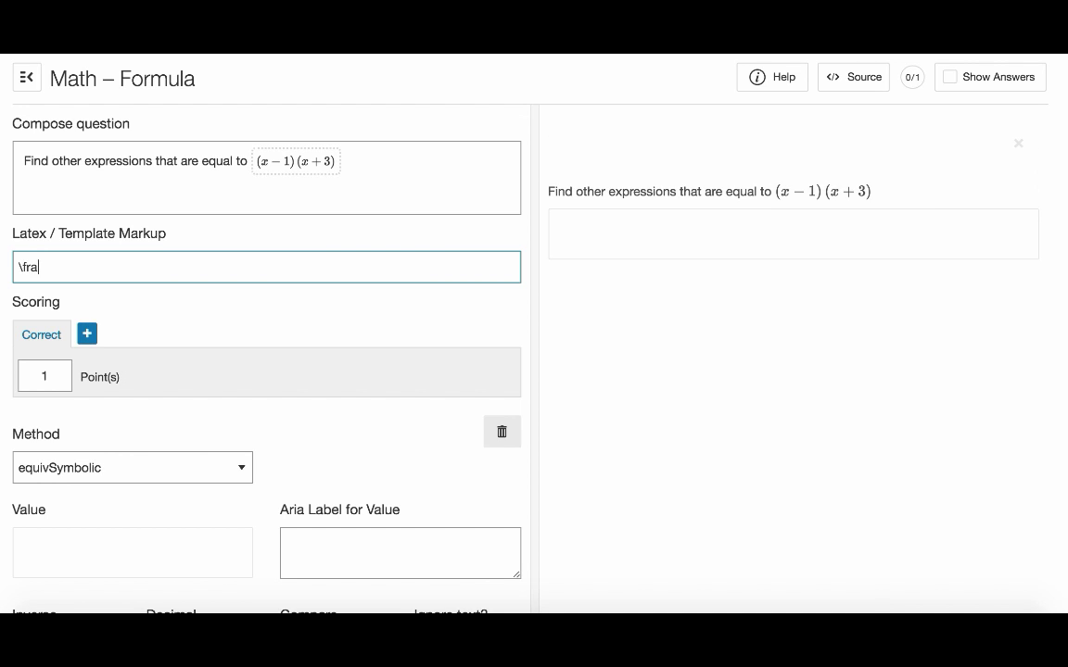
pyautogui.write('c{1}')
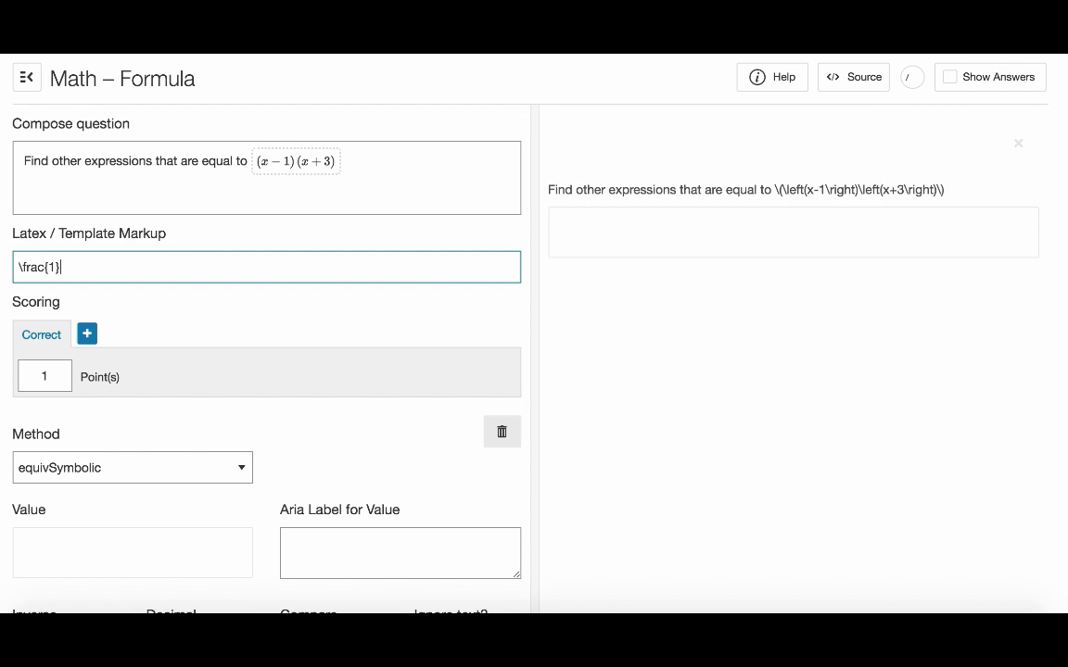
pyautogui.write('{4}')
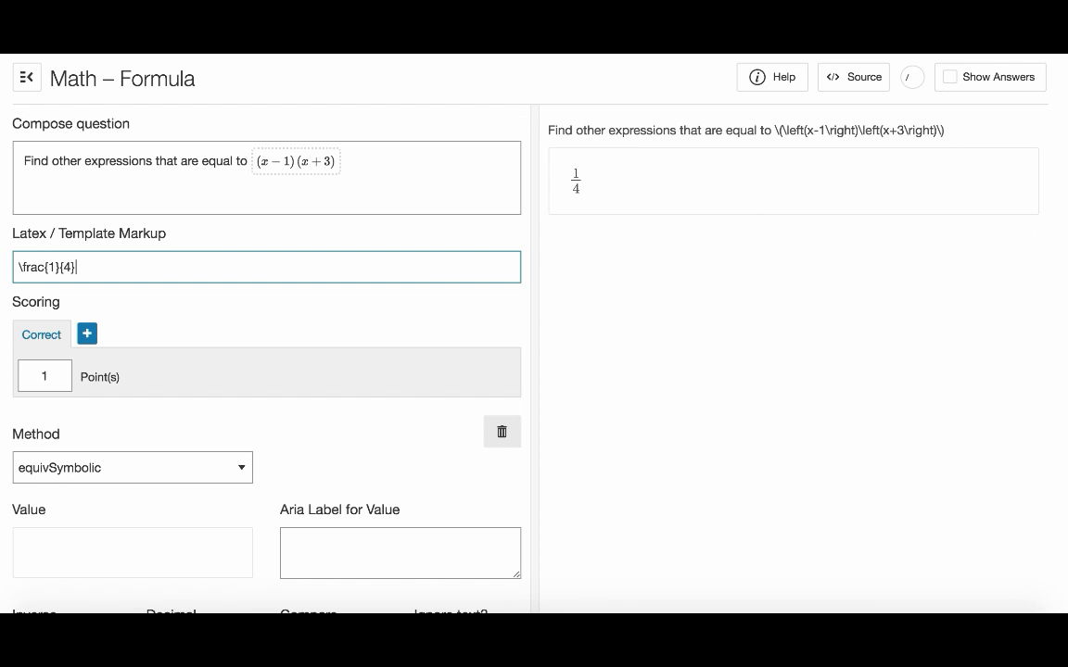
pyautogui.write('\\times2')
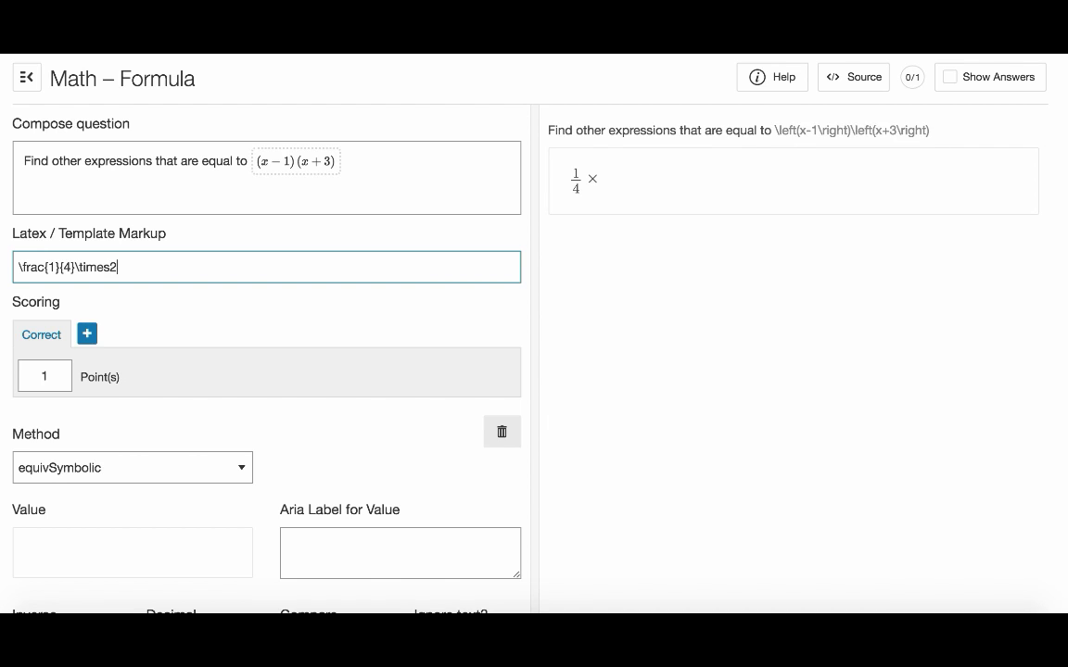
pyautogui.write('={{')
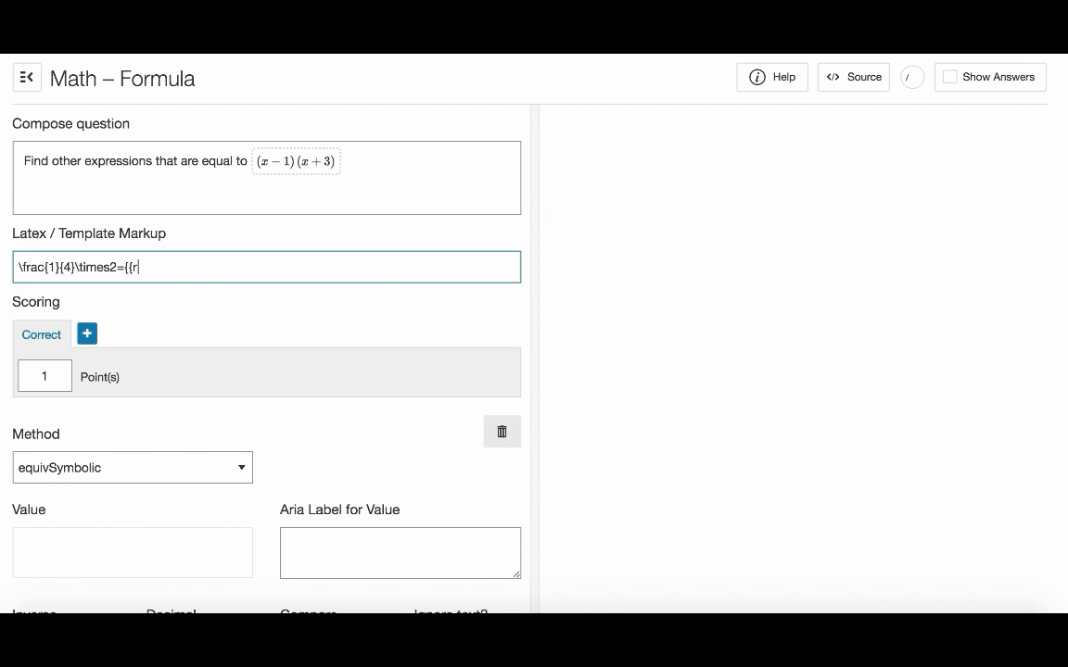
pyautogui.write('response')
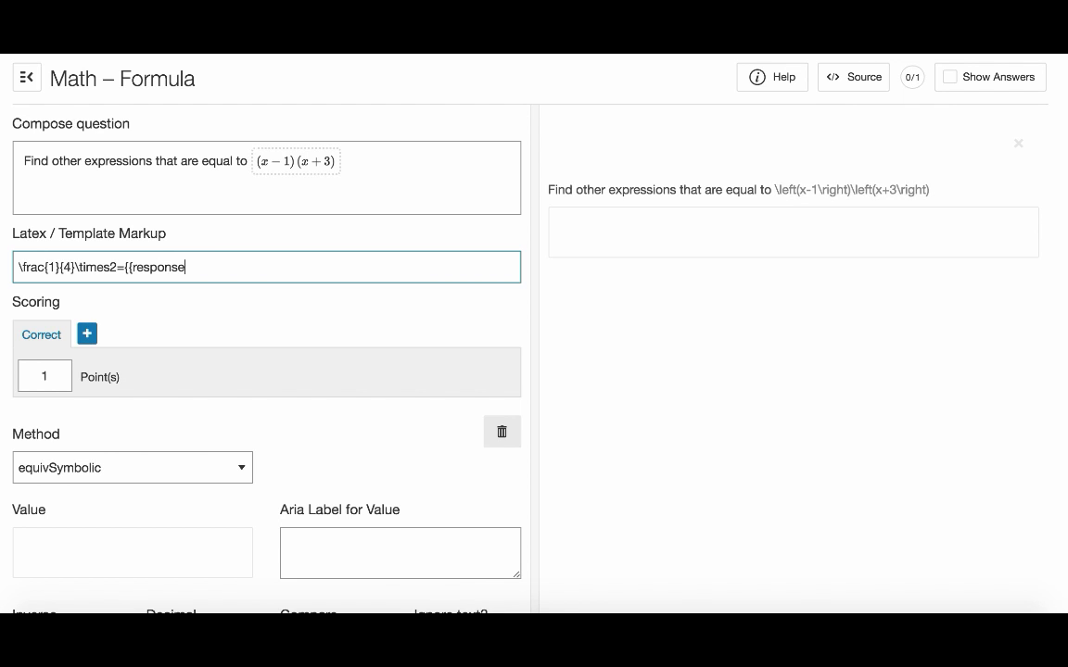
pyautogui.write('}}')
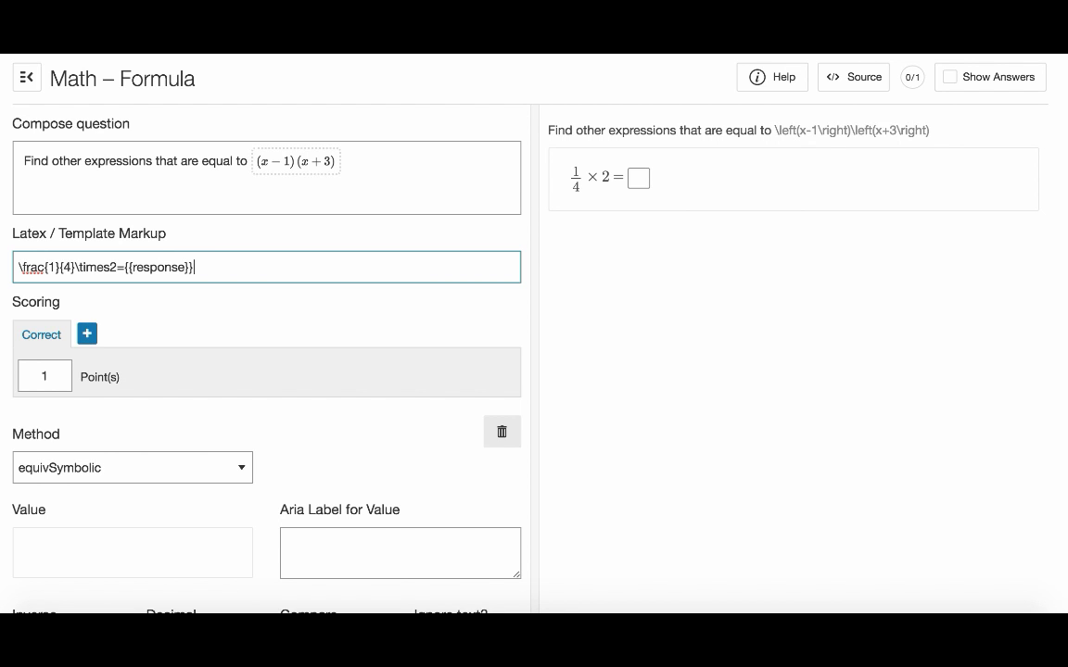
pyautogui.click(195, 268)
pyautogui.moveTo(195, 268); pyautogui.dragTo(124, 267)
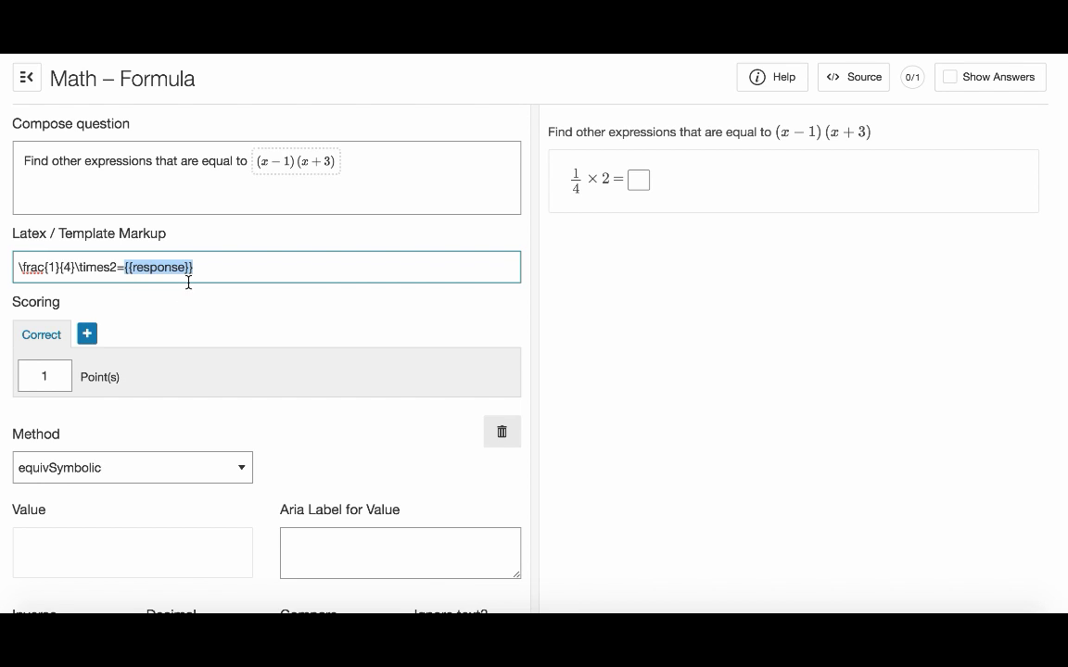
pyautogui.click(204, 323)
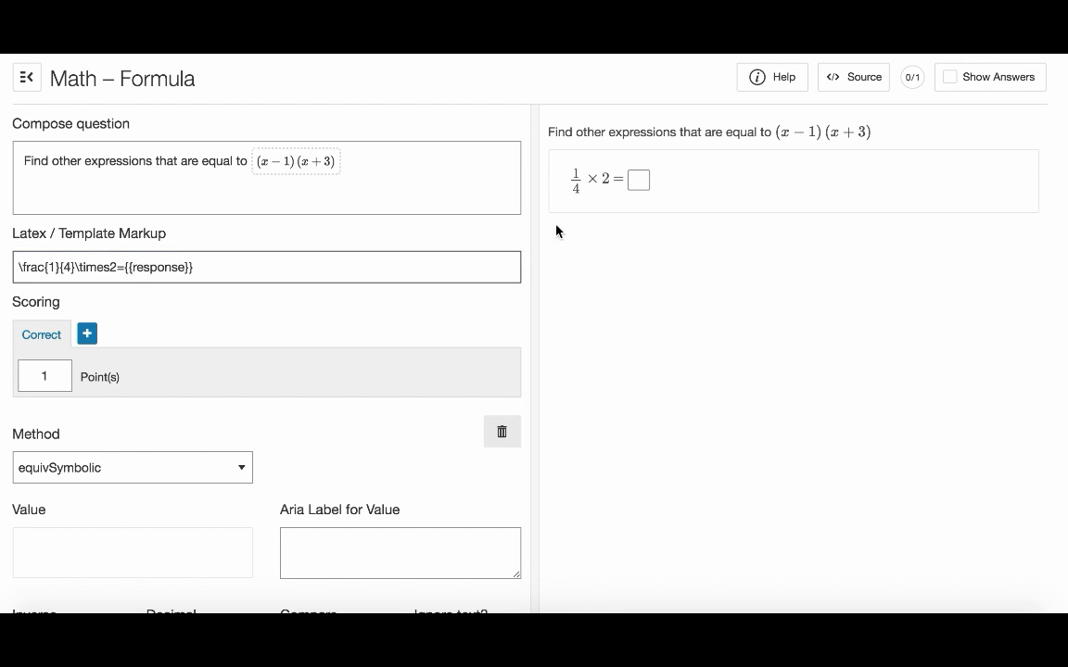
# Delete the prompt sentence and the (x−1)(x+3) expression from the question text
pyautogui.moveTo(247, 162); pyautogui.dragTo(22, 161)
pyautogui.press('BackSpace')
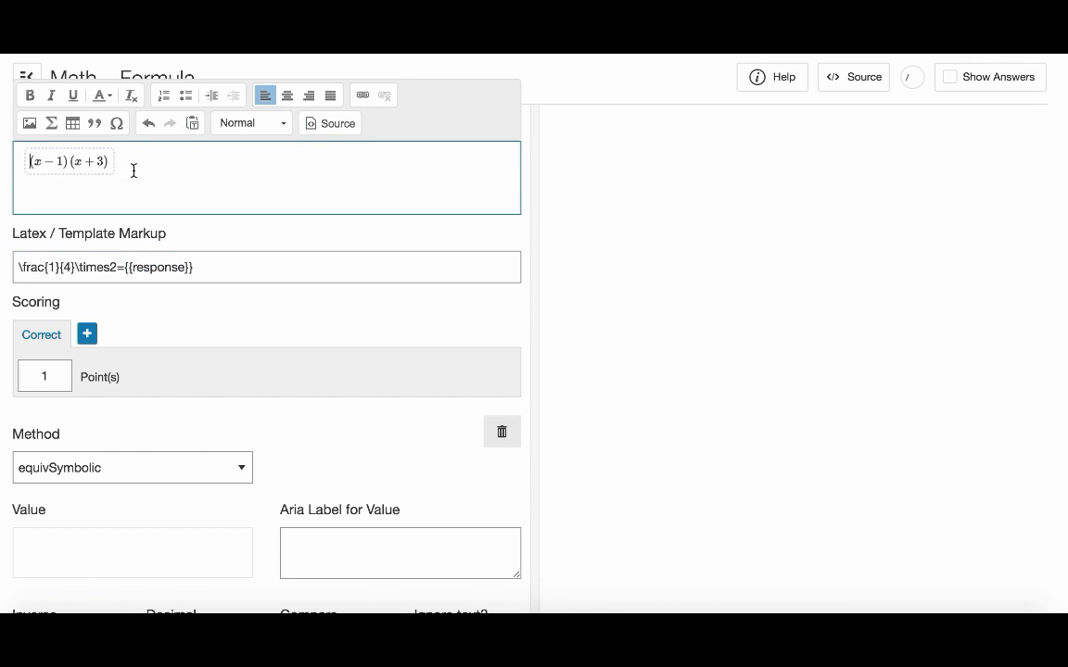
pyautogui.click(95, 162)
pyautogui.press('BackSpace')
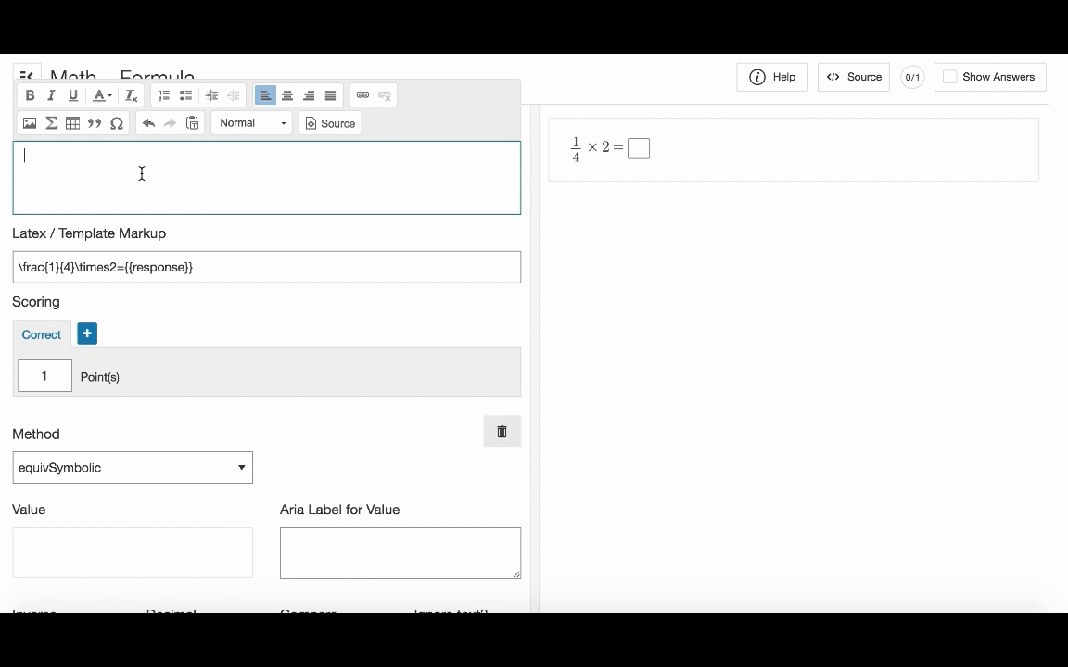
pyautogui.click(192, 326)
pyautogui.scroll(-2, 194, 330)
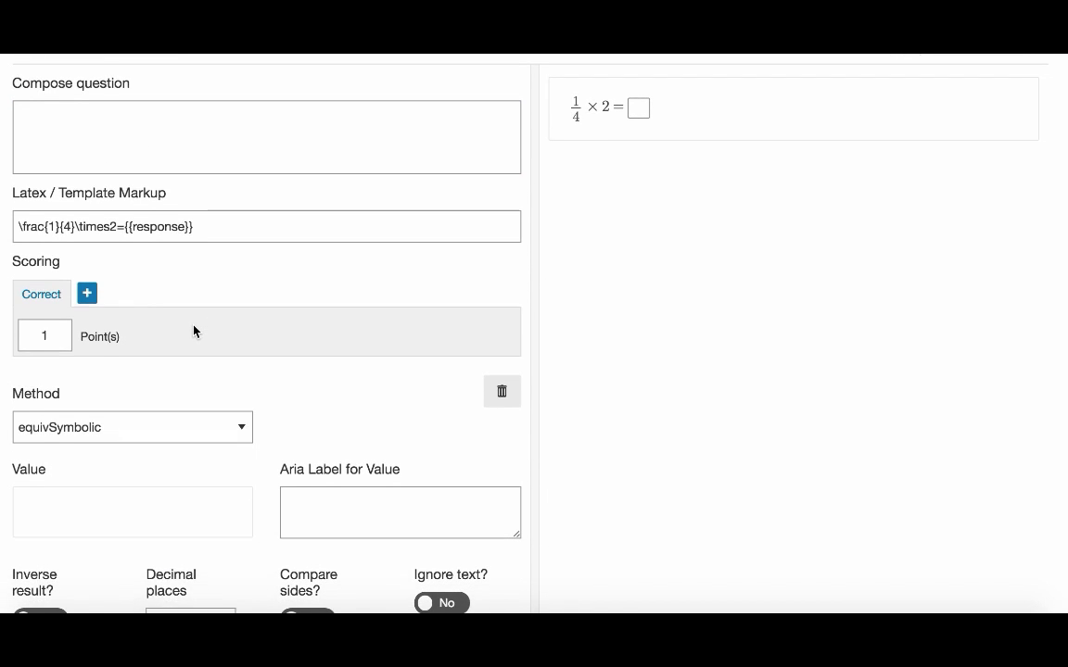
pyautogui.scroll(1, 193, 330)
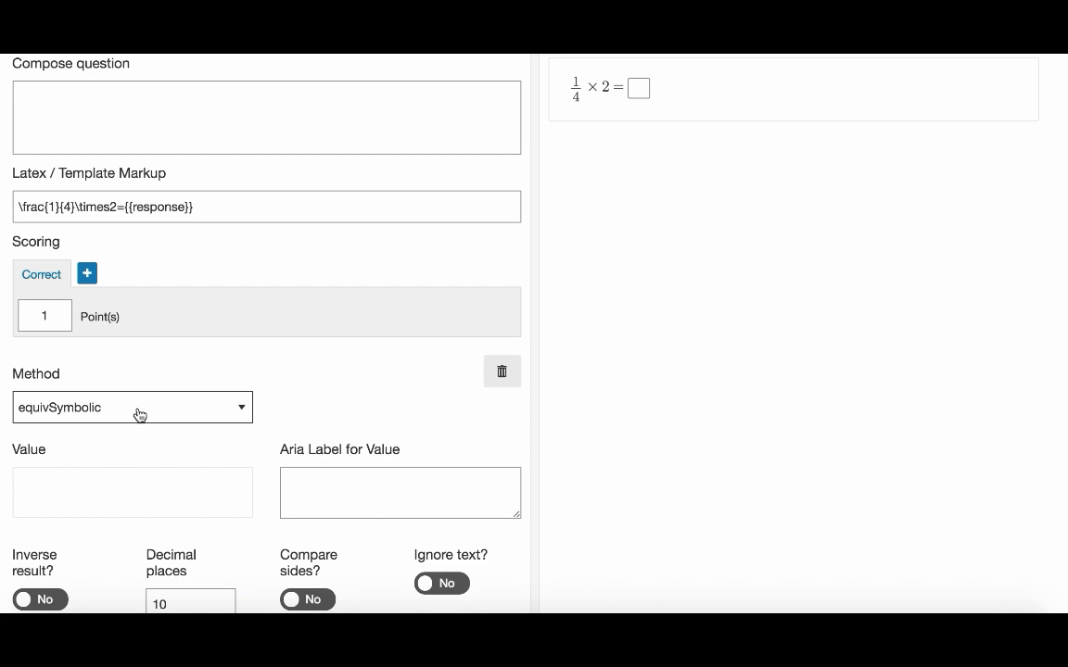
pyautogui.scroll(-5, 139, 414)
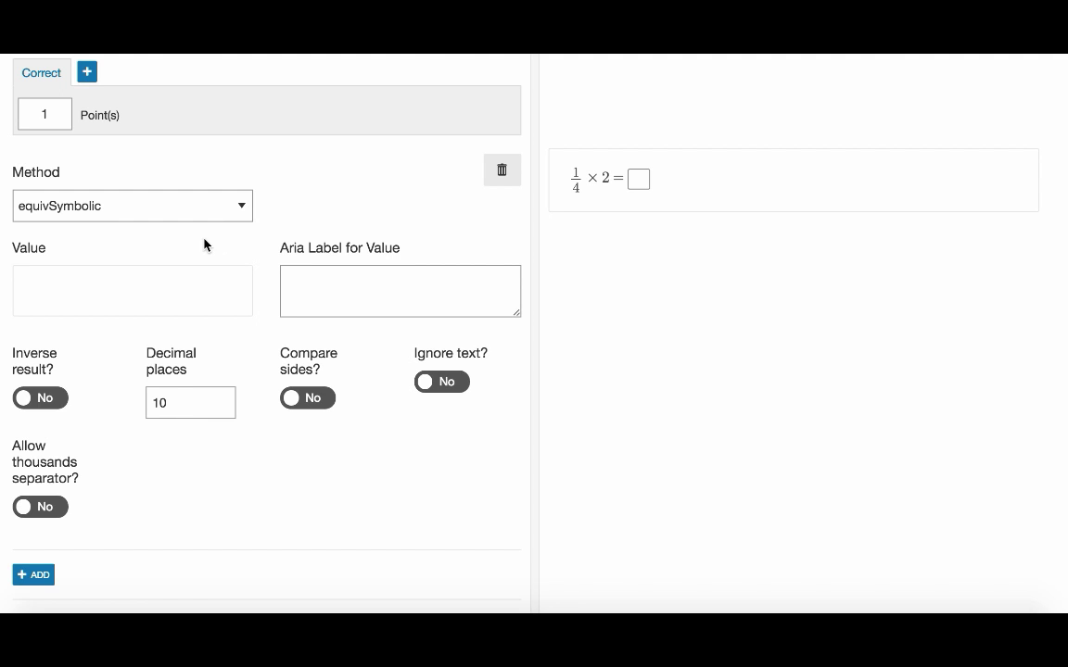
pyautogui.click(235, 212)
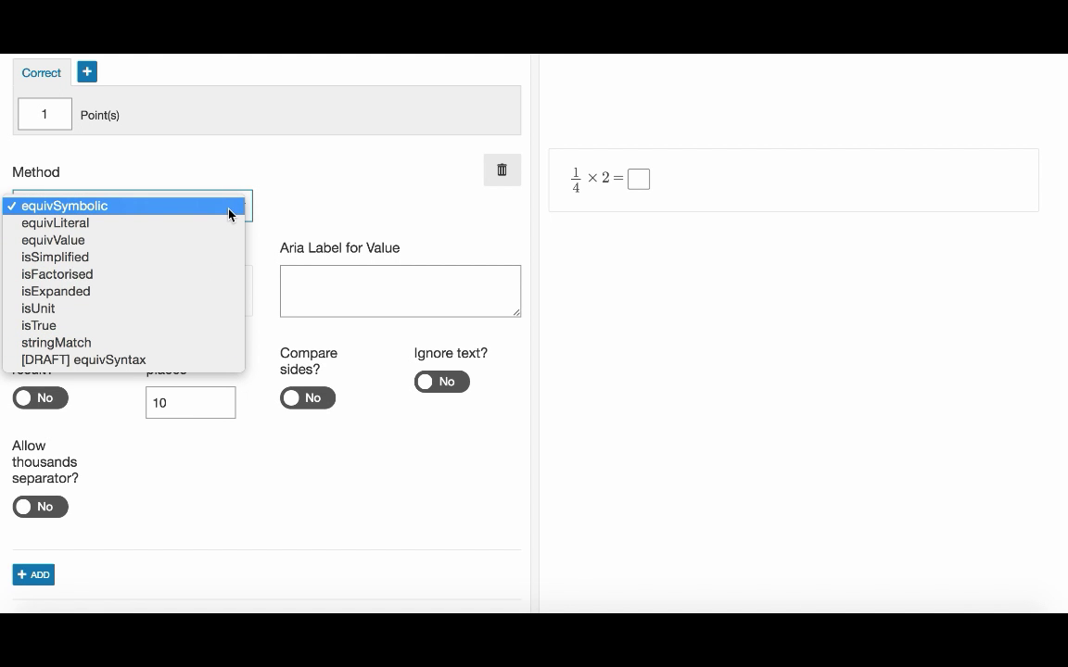
pyautogui.click(229, 211)
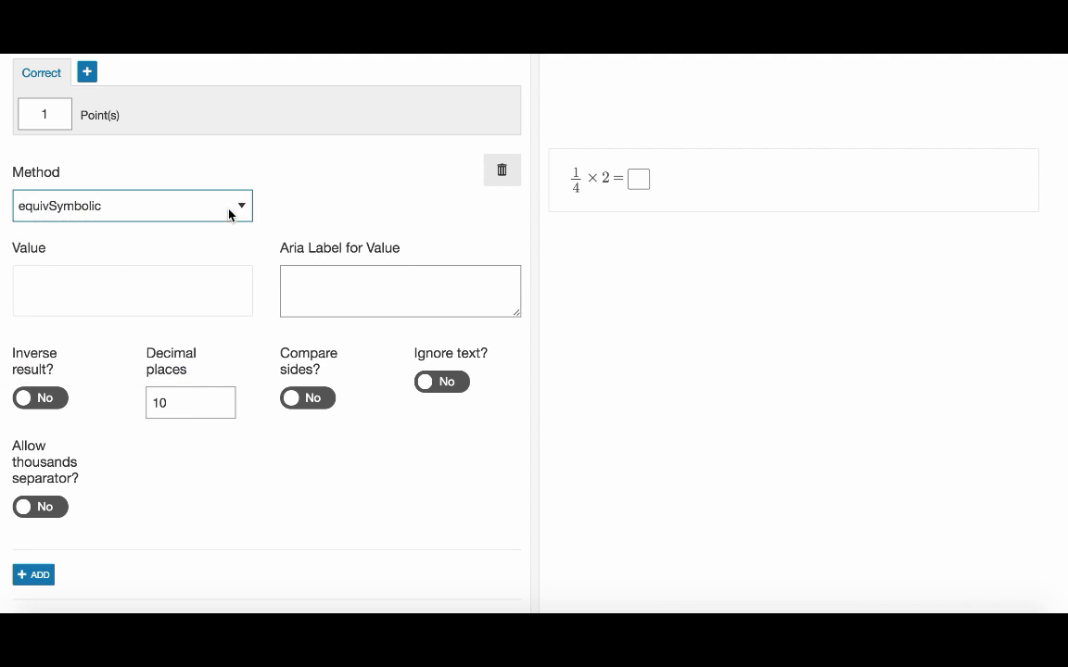
# Enter 1/4 × 2 into the expected-answer Value field using the math keypad
pyautogui.click(139, 294)
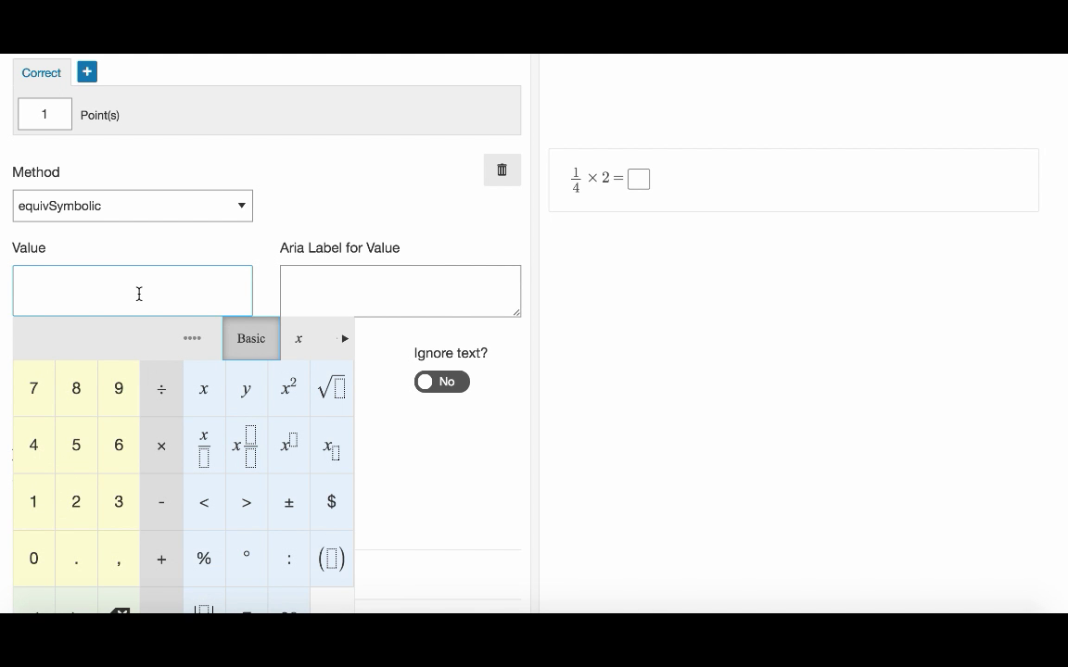
pyautogui.click(34, 502)
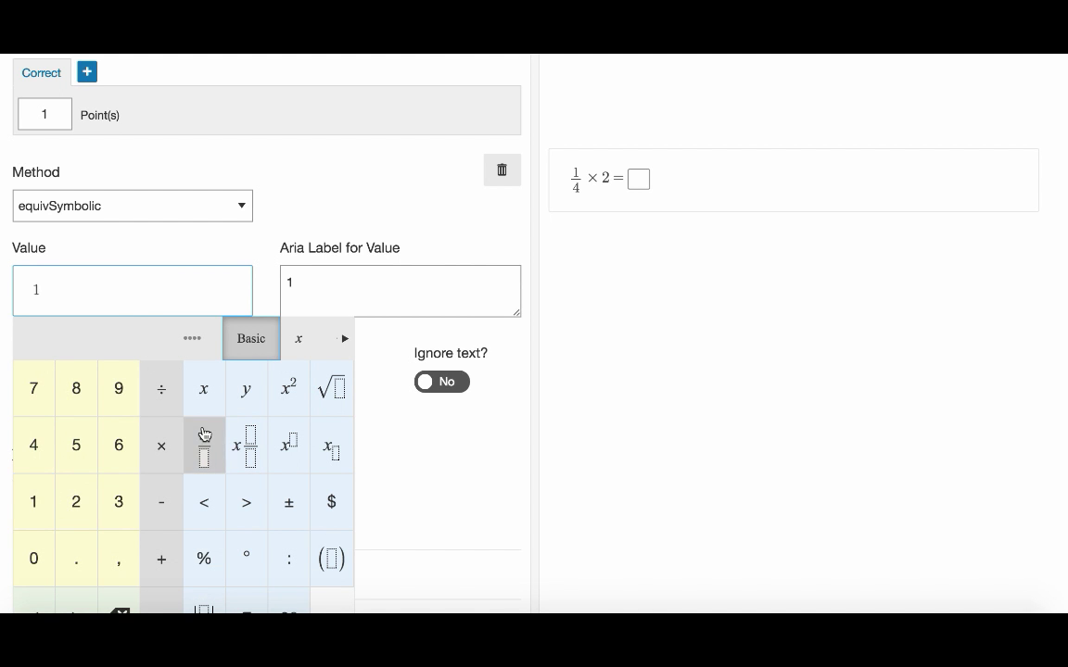
pyautogui.click(204, 444)
pyautogui.click(38, 461)
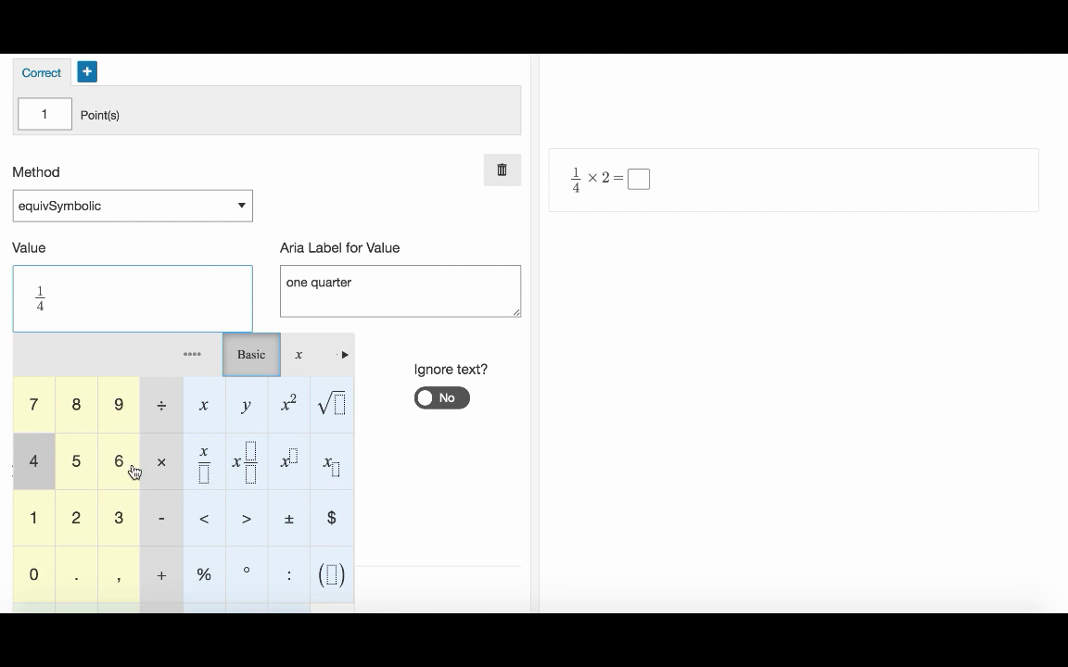
pyautogui.click(169, 473)
pyautogui.press('BackSpace')
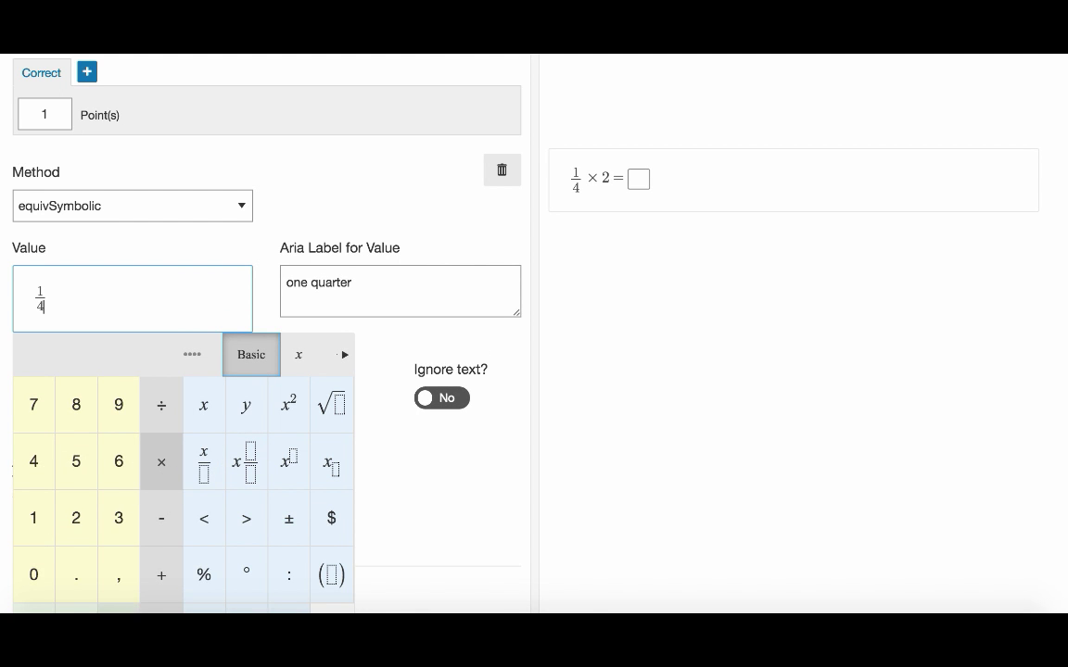
pyautogui.click(166, 463)
pyautogui.click(79, 519)
# Complete the Value as 1/4 × 2 = 1/2 and close the keypad
pyautogui.scroll(-1, 158, 499)
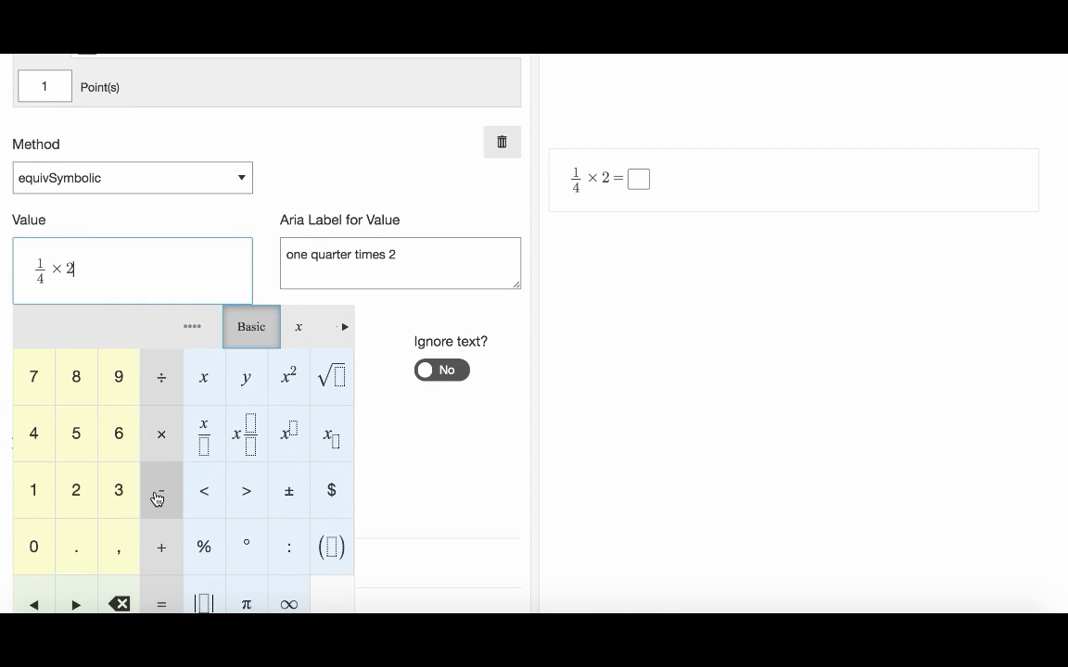
pyautogui.click(161, 595)
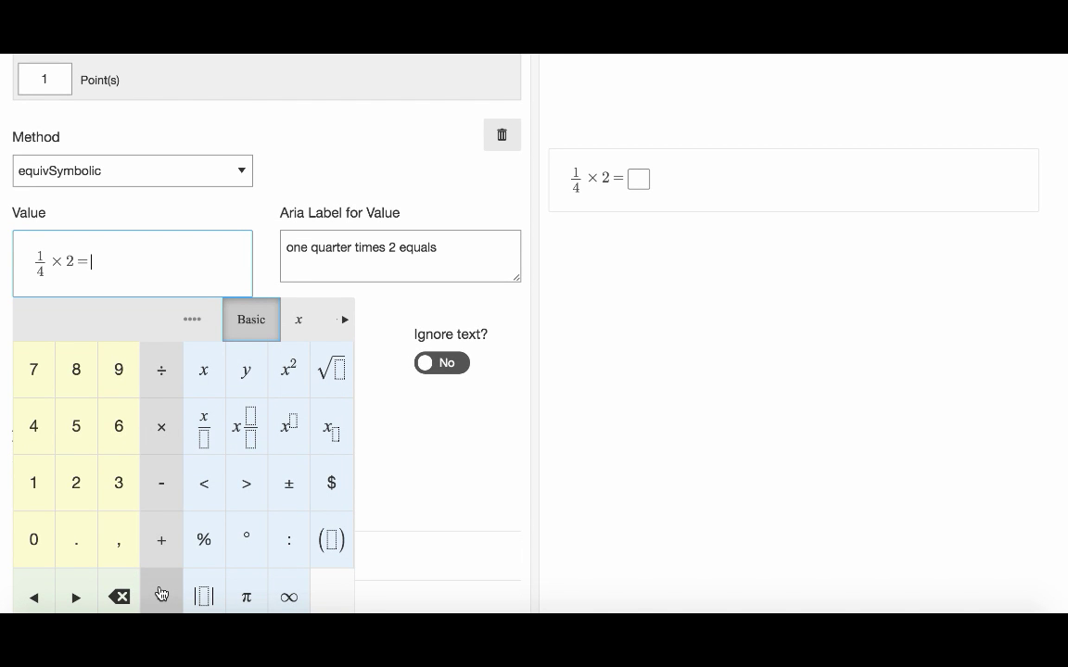
pyautogui.click(34, 481)
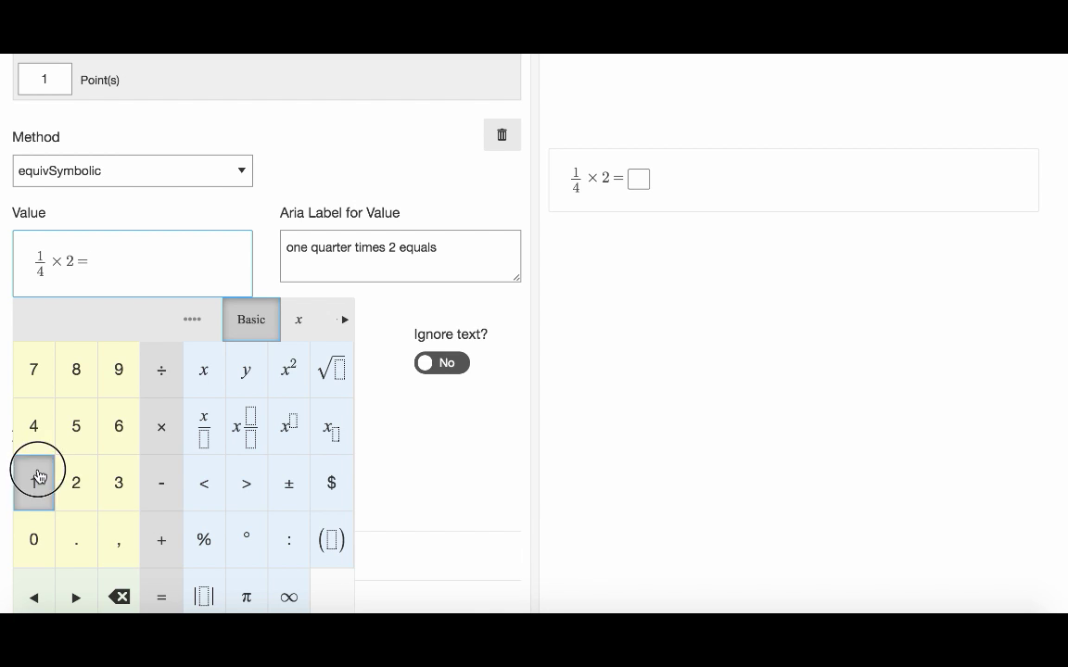
pyautogui.click(202, 428)
pyautogui.click(79, 492)
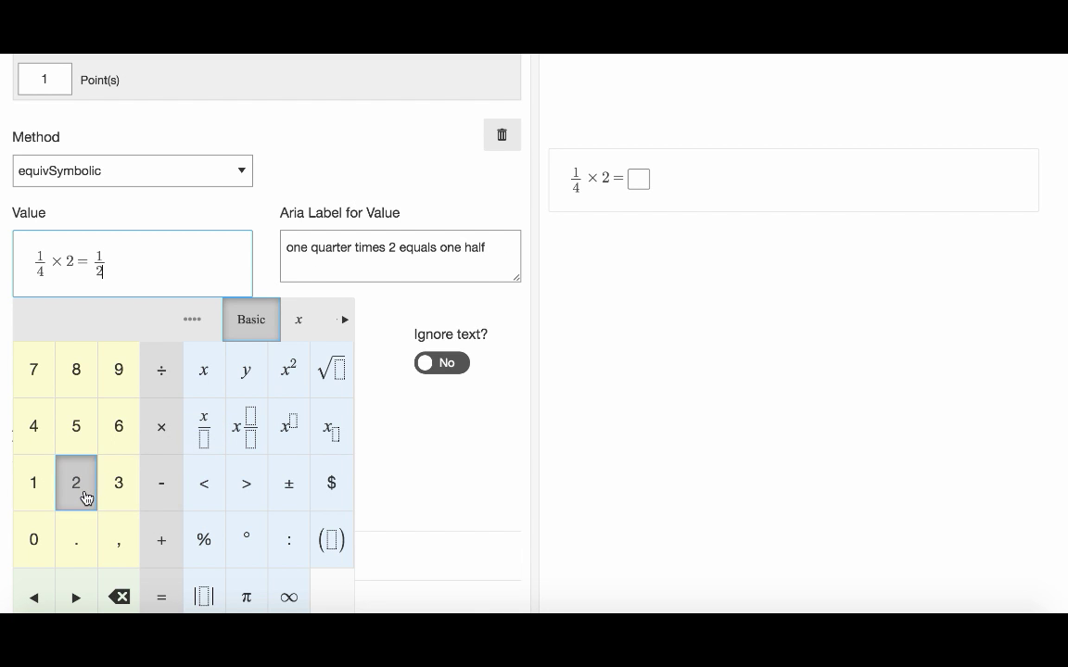
pyautogui.click(496, 505)
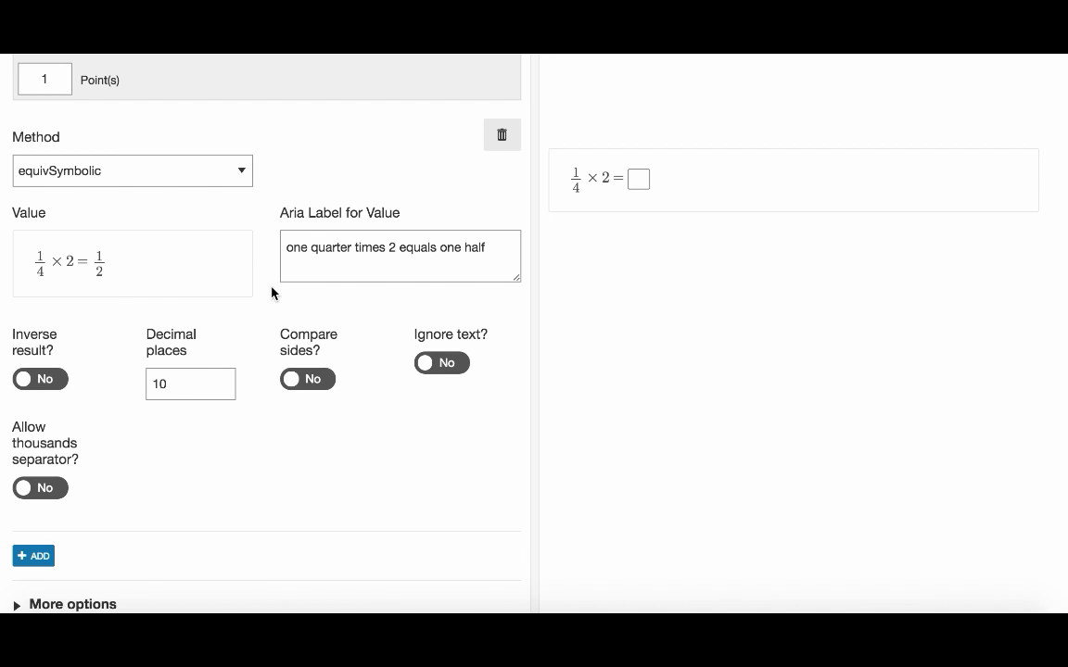
# Answer 0.5 in the preview and check it
pyautogui.click(639, 180)
pyautogui.click(583, 454)
pyautogui.click(641, 456)
pyautogui.click(649, 341)
pyautogui.click(881, 107)
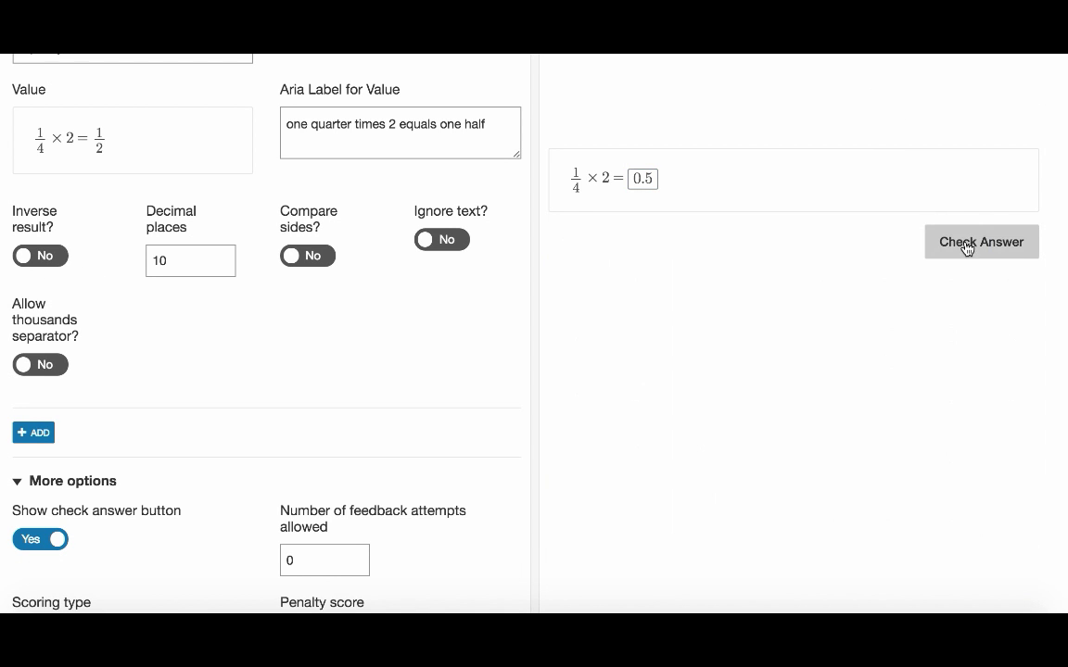
pyautogui.click(967, 245)
# Change the preview answer to 0.5000 and check it again
pyautogui.click(647, 180)
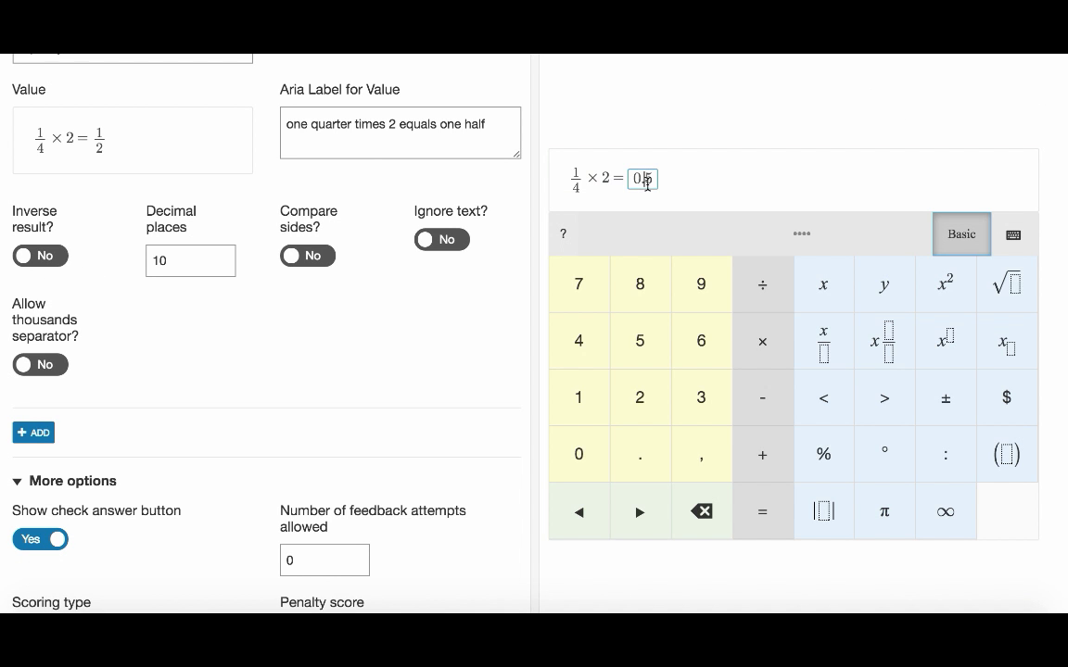
pyautogui.write('000')
pyautogui.click(671, 66)
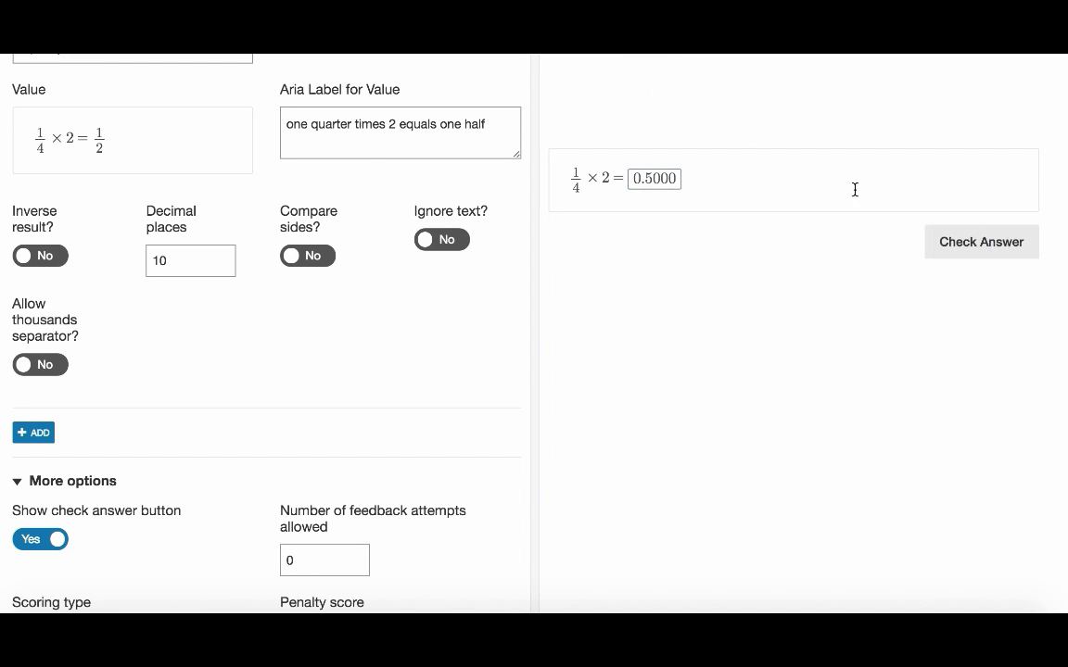
pyautogui.click(947, 243)
# Replace the preview answer with 1/2 and check it is marked correct
pyautogui.click(679, 181)
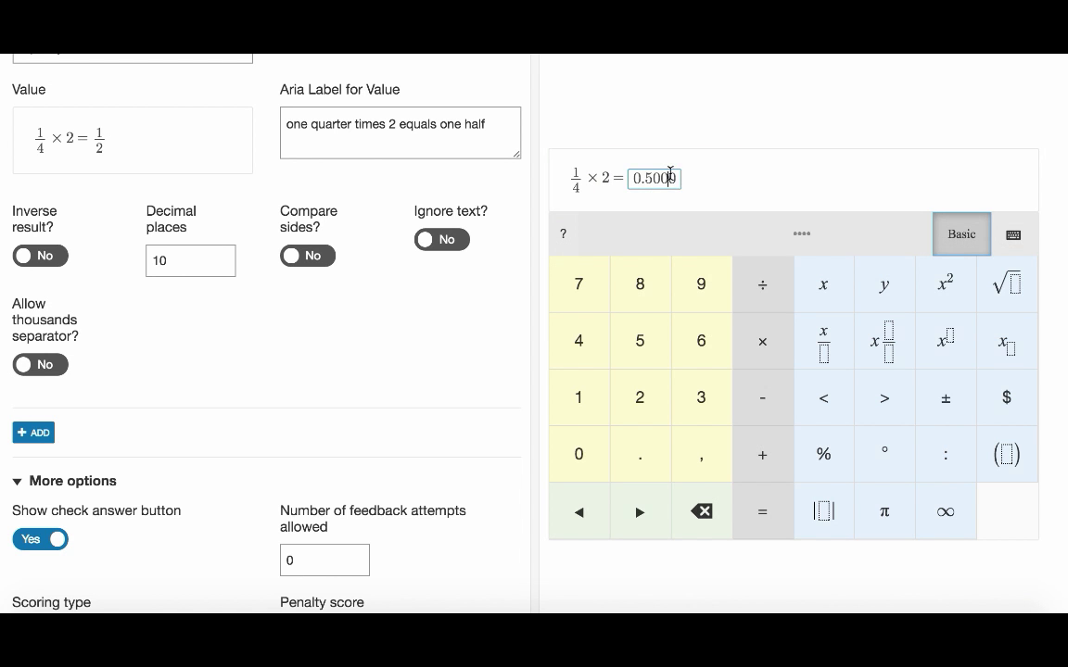
pyautogui.moveTo(673, 178); pyautogui.dragTo(623, 179)
pyautogui.click(579, 396)
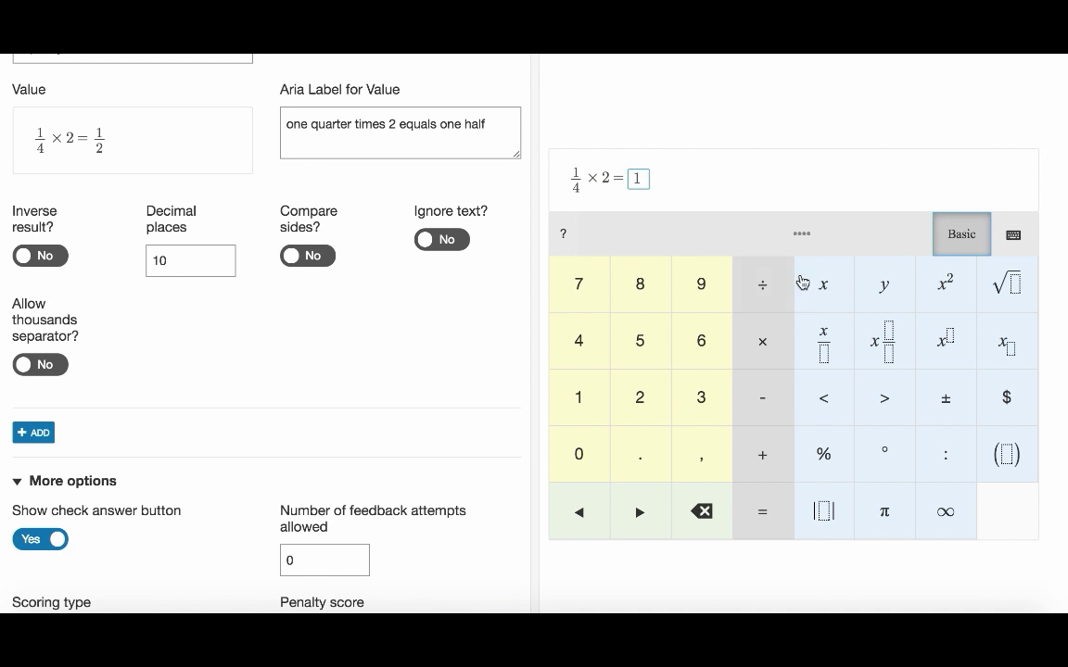
pyautogui.click(823, 344)
pyautogui.click(639, 401)
pyautogui.click(793, 119)
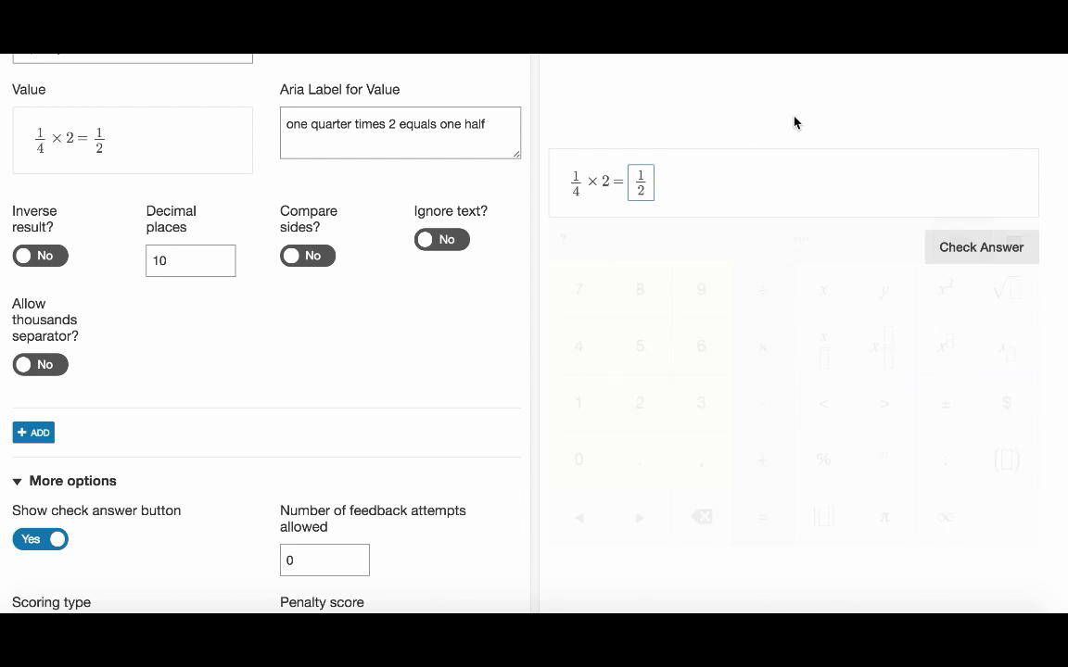
pyautogui.click(943, 253)
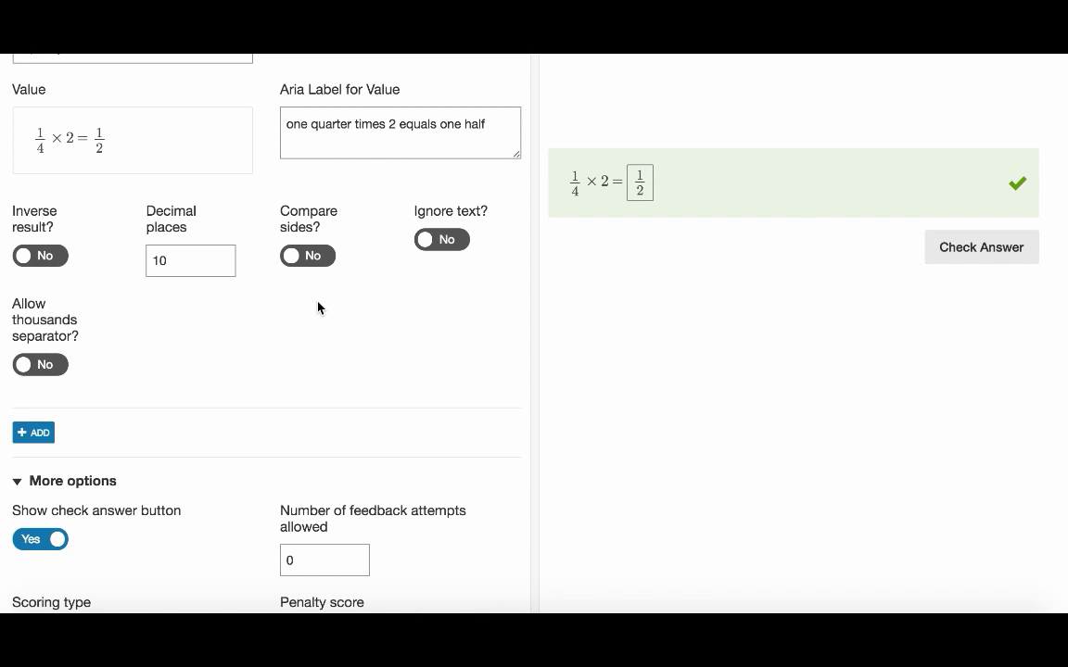
# Scroll the settings panel down and back up
pyautogui.scroll(-3, 318, 308)
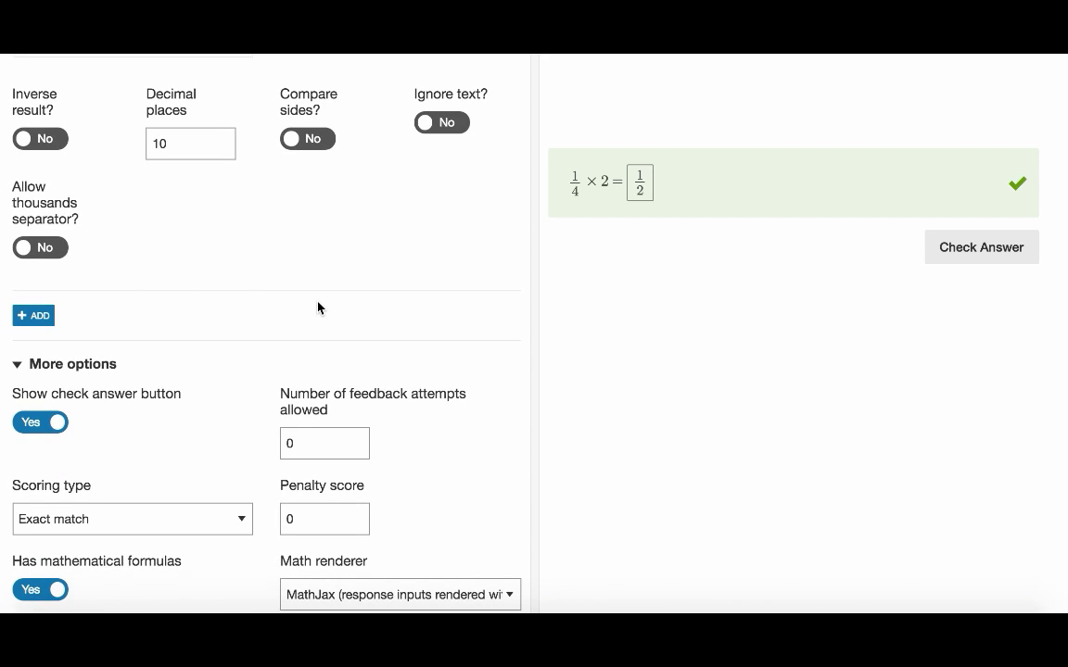
pyautogui.scroll(3, 319, 308)
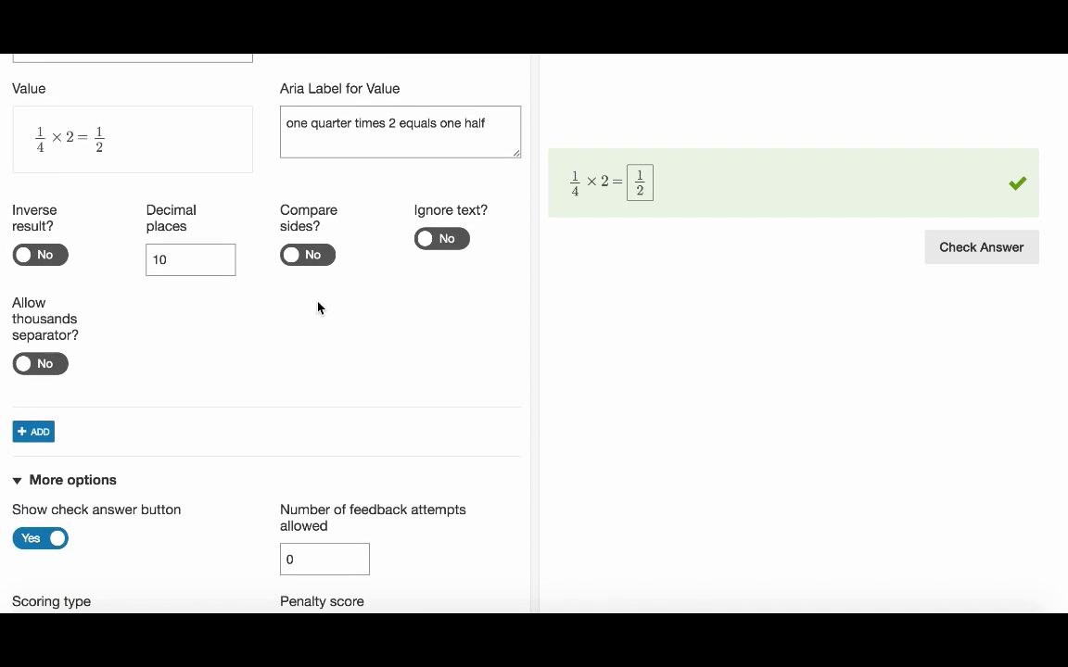